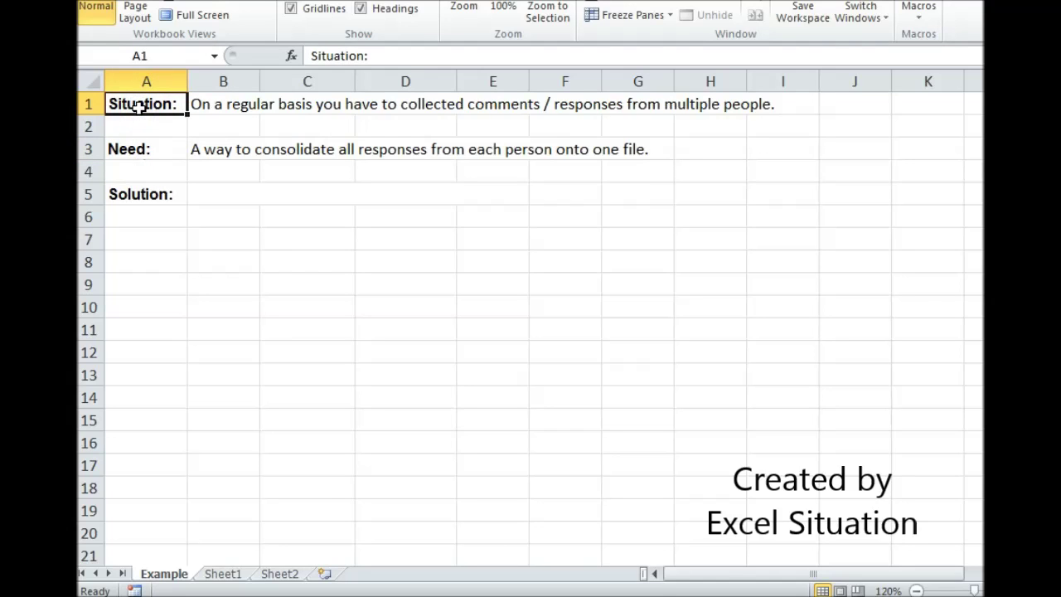
- Open the Report 1 workbook and review the invoice comment tables on its Branch 1, Branch 2 and Branch 3 sheets
click(145, 149)
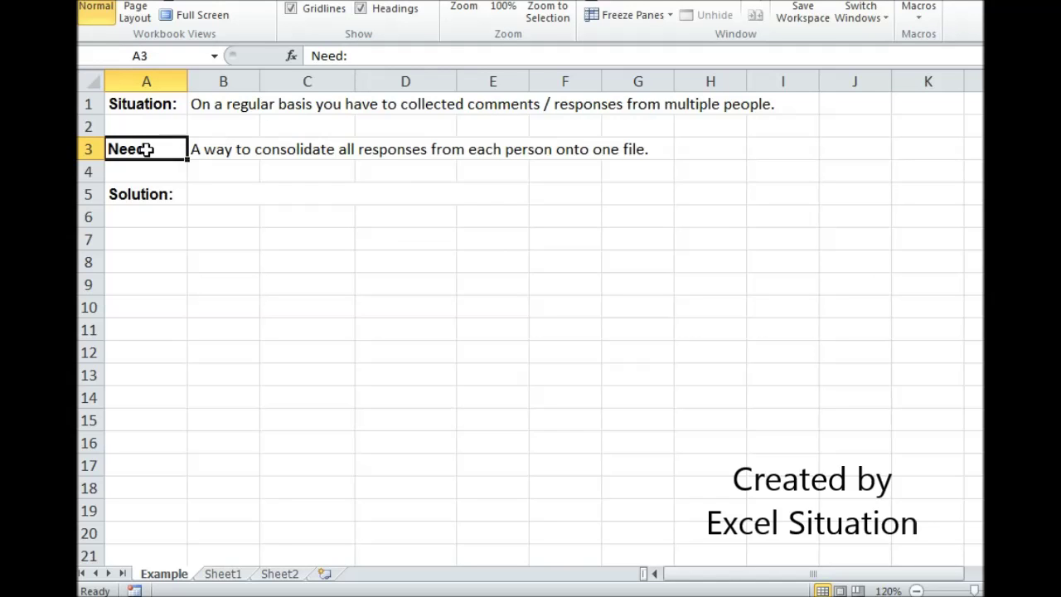
click(99, 0)
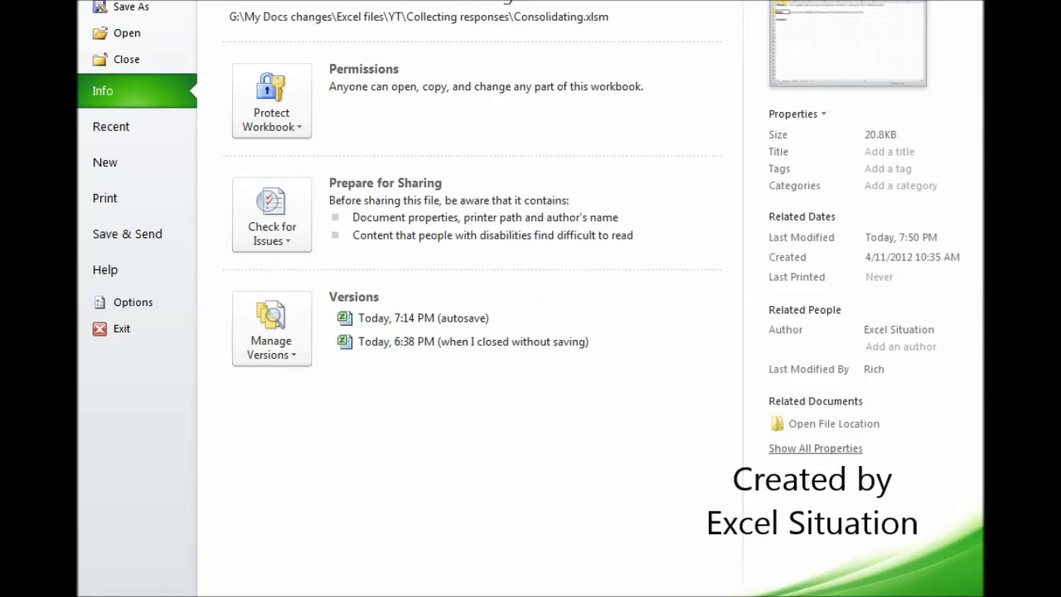
click(122, 33)
double_click(282, 125)
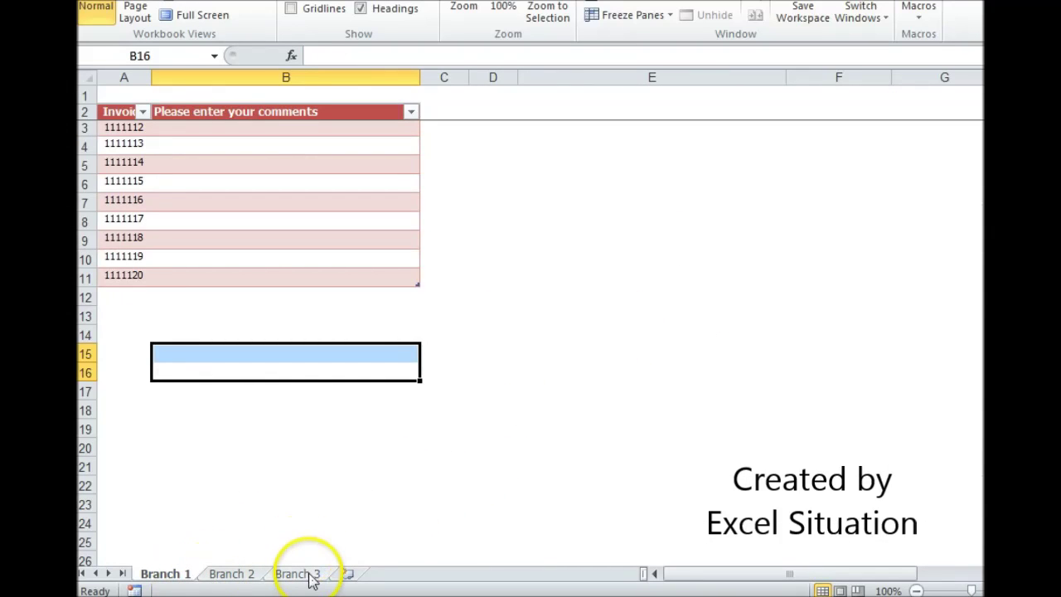
click(239, 574)
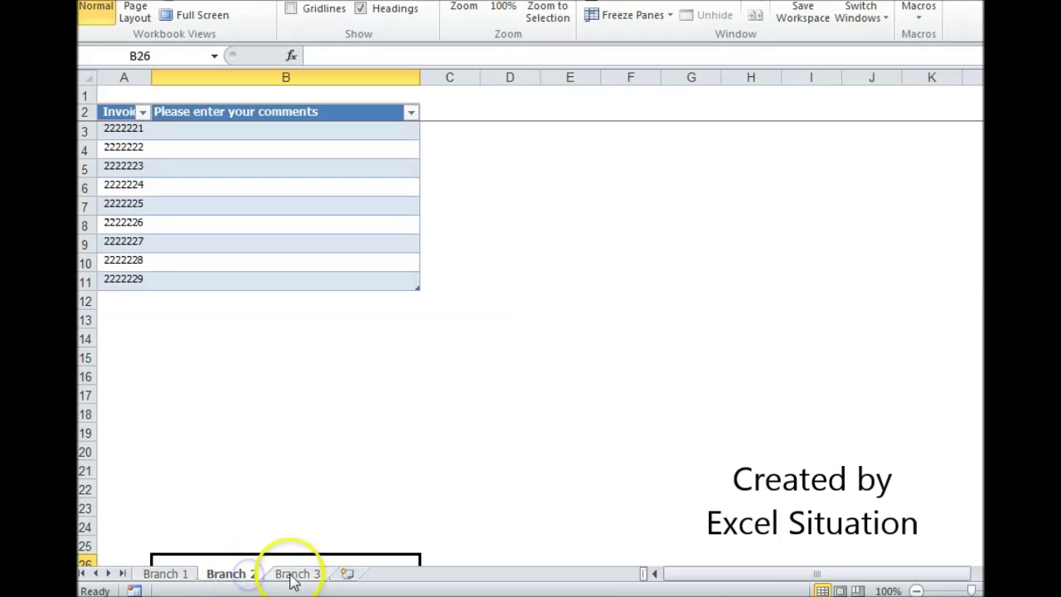
click(290, 574)
click(181, 573)
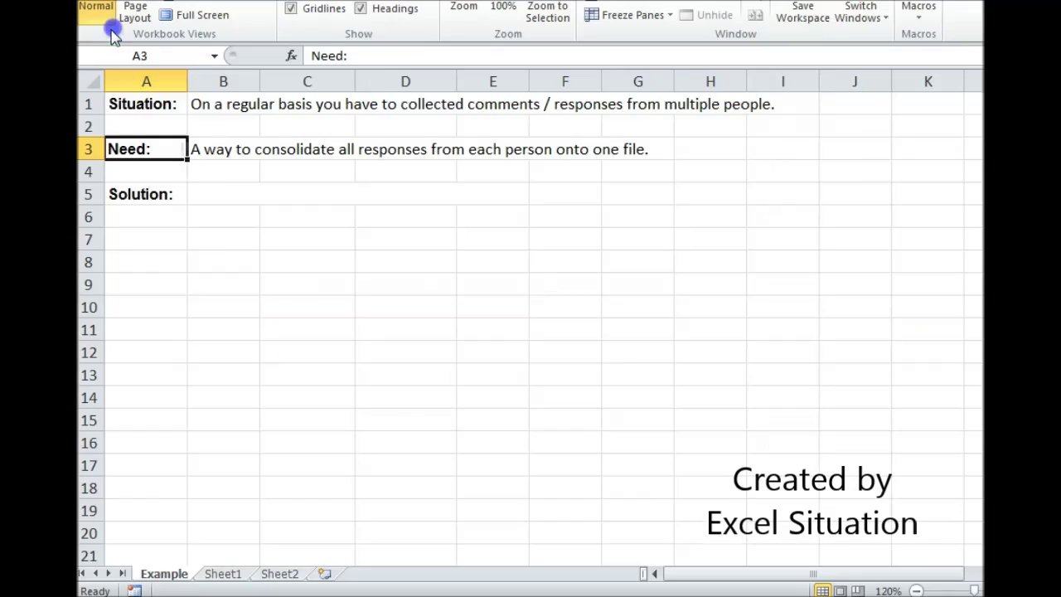
- Open the UPDATER workbook with its links updated and view the full lookup formula in cell B1 of Branch 1
key(ctrl+o)
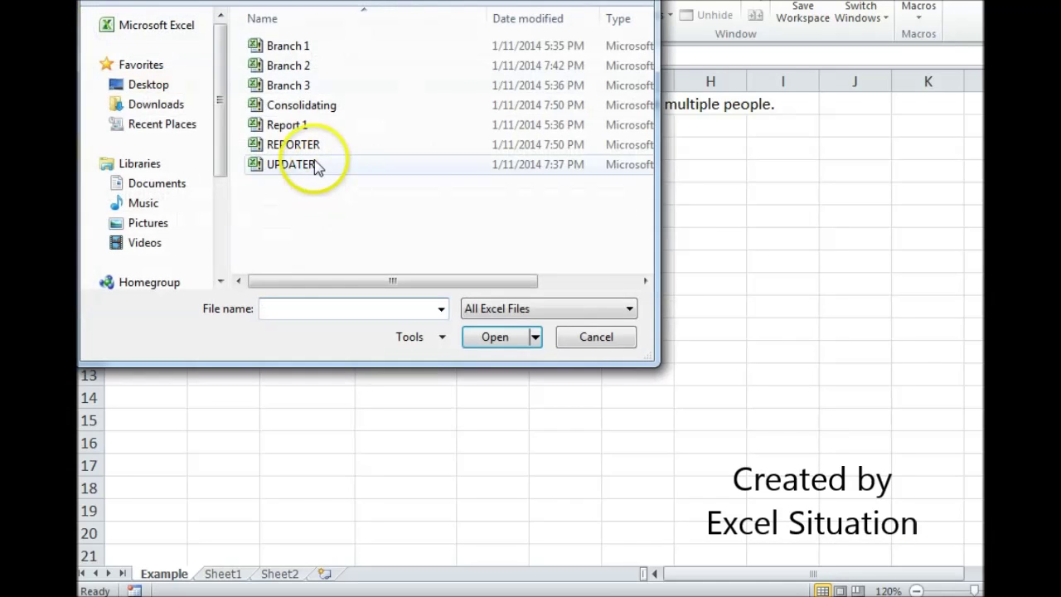
double_click(310, 165)
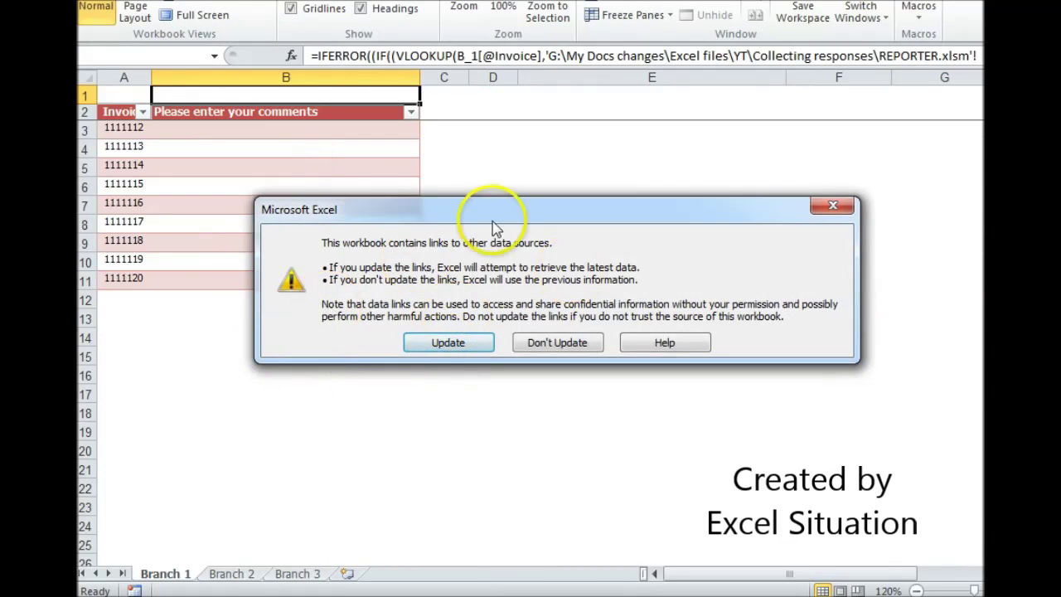
click(448, 343)
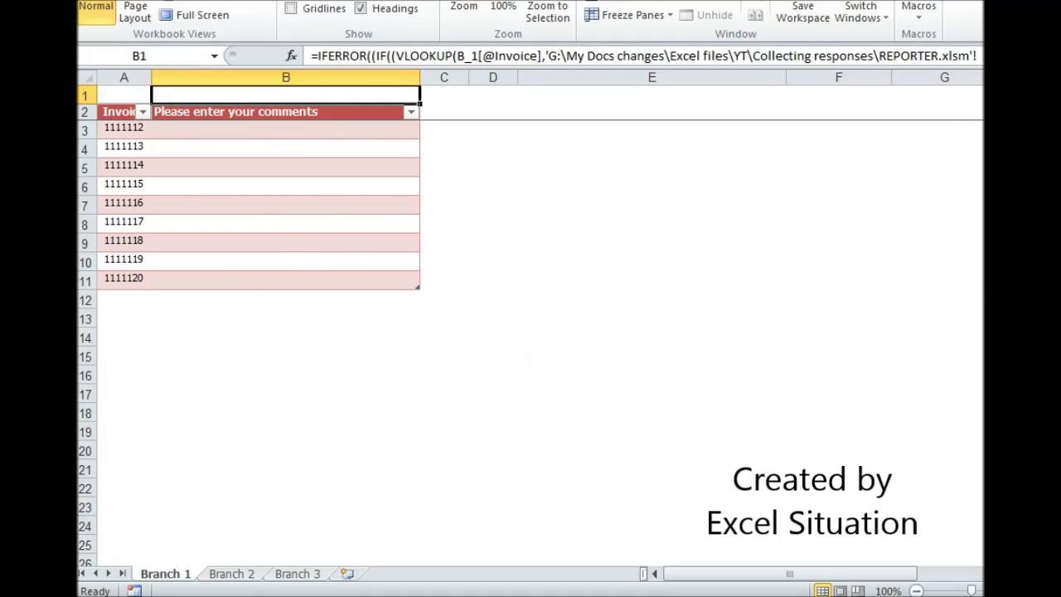
key(ctrl+shift+u)
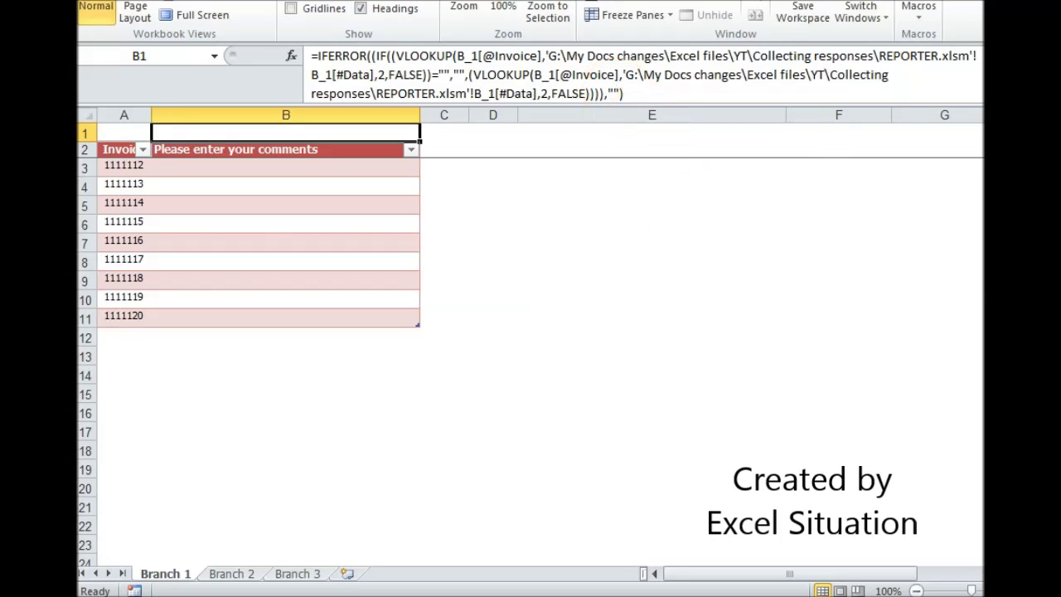
key(ctrl+shift+u)
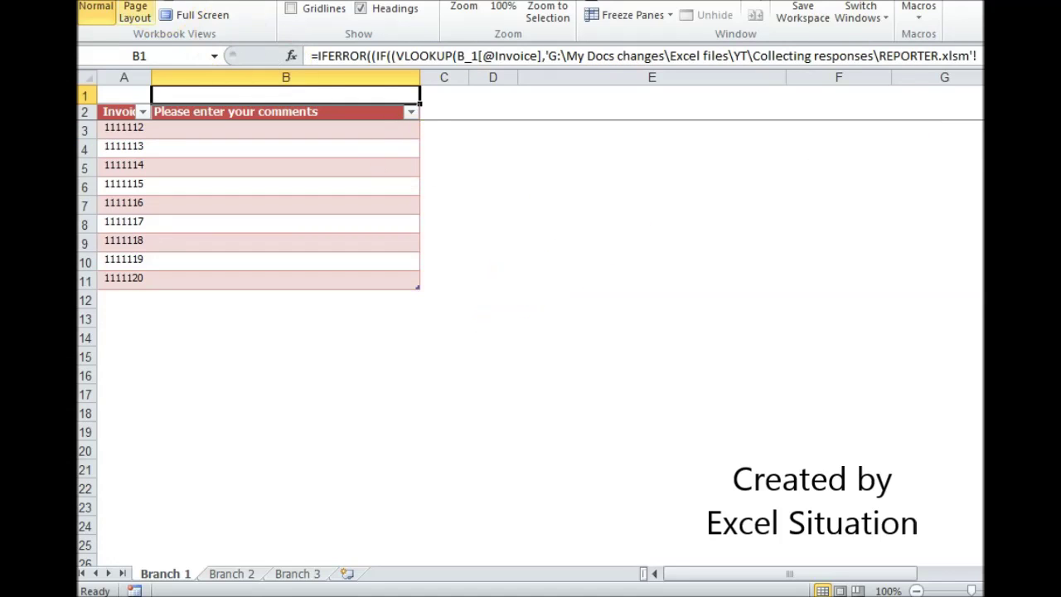
- Open the Branch 1 workbook and arrange the open workbook windows horizontally
key(alt+f)
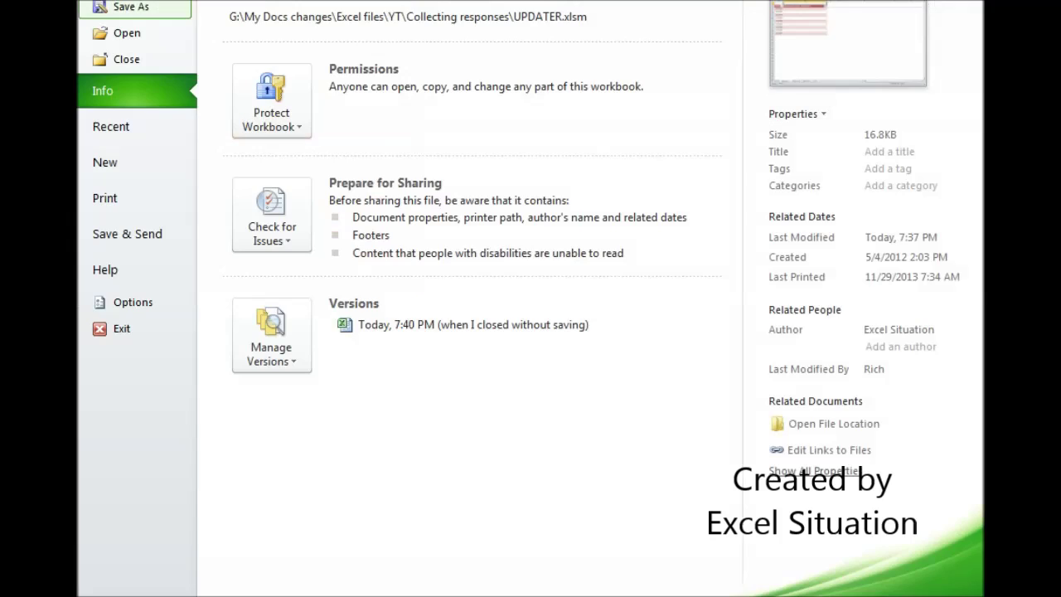
click(119, 30)
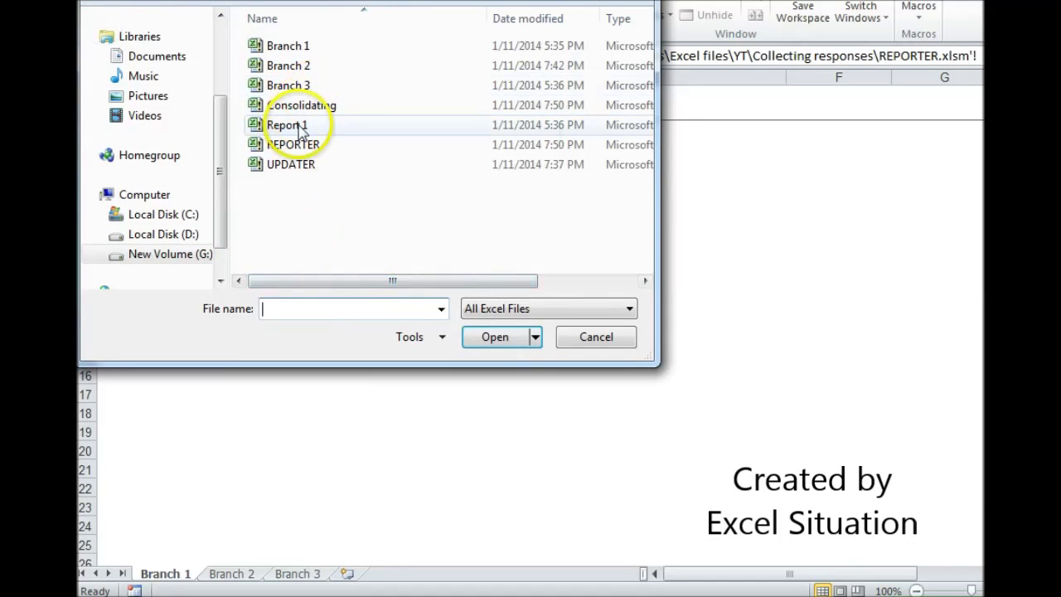
double_click(286, 47)
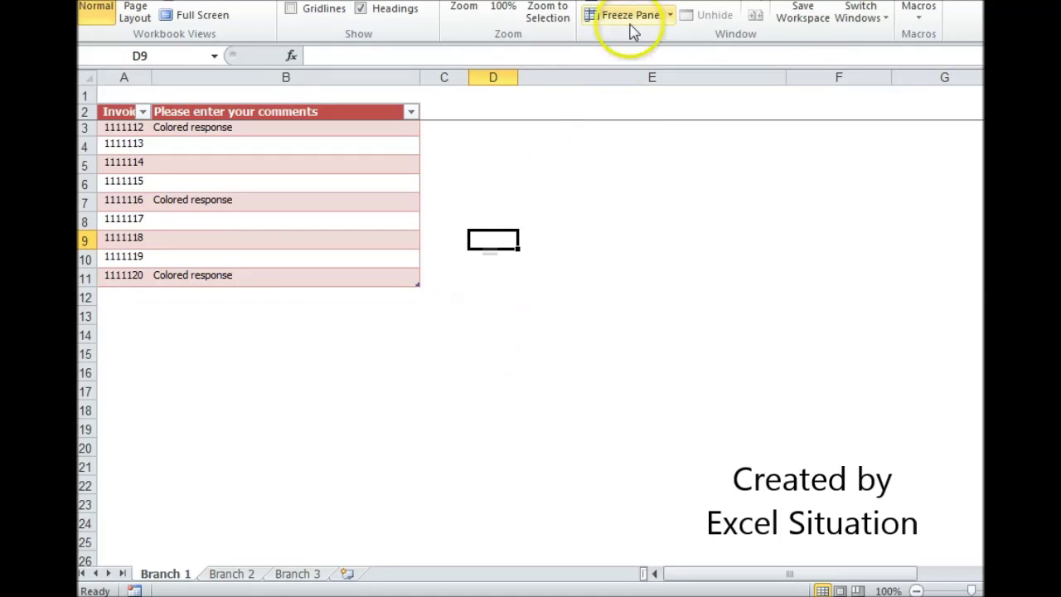
click(626, 3)
click(624, 331)
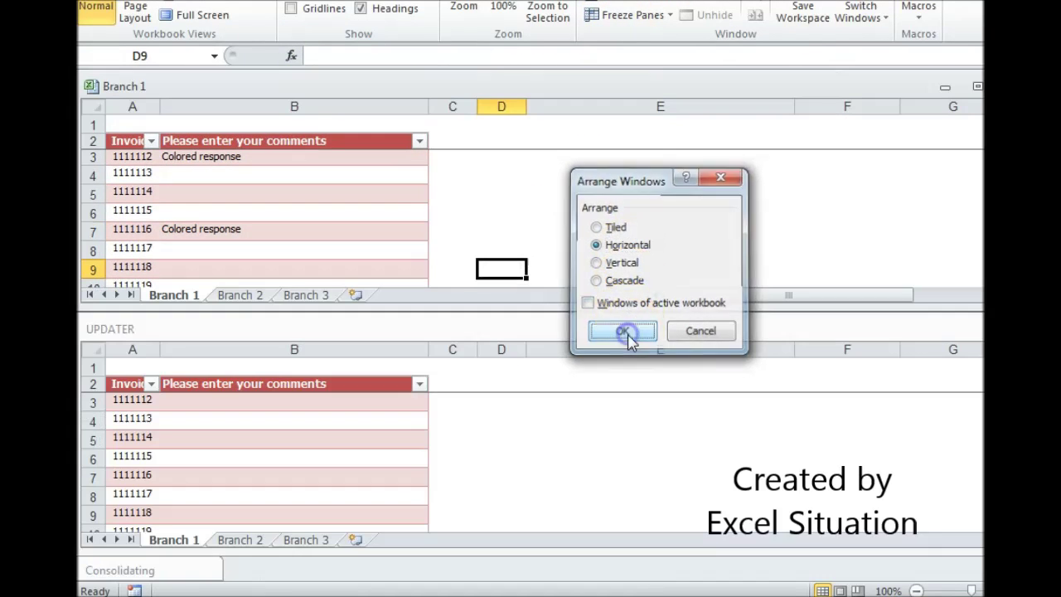
- Save the Branch 1 response workbook as REPORTER, replacing the existing macro-enabled file
click(319, 227)
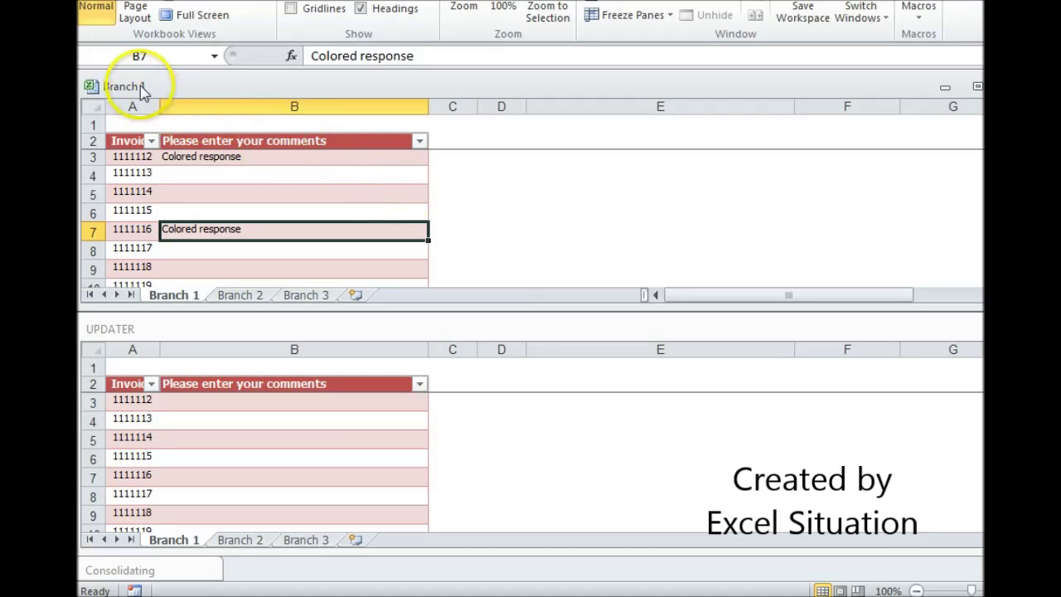
click(98, 2)
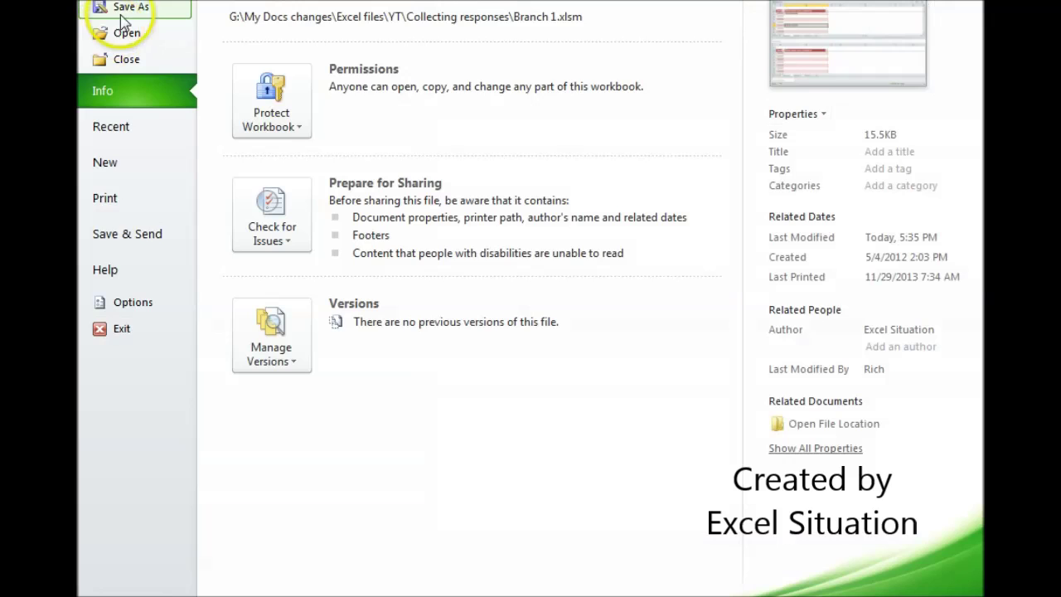
click(123, 8)
click(293, 144)
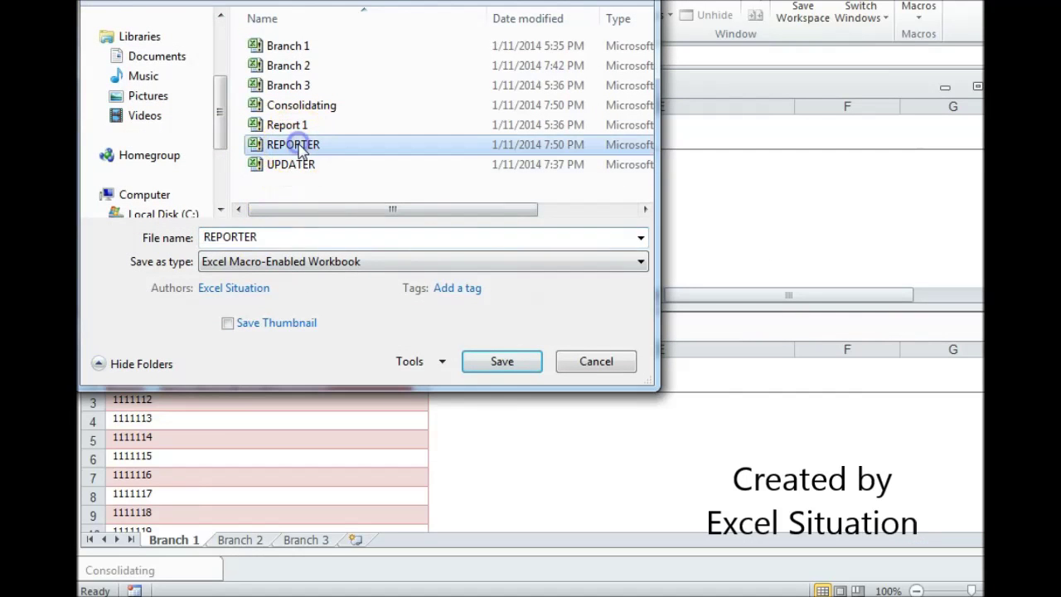
click(486, 365)
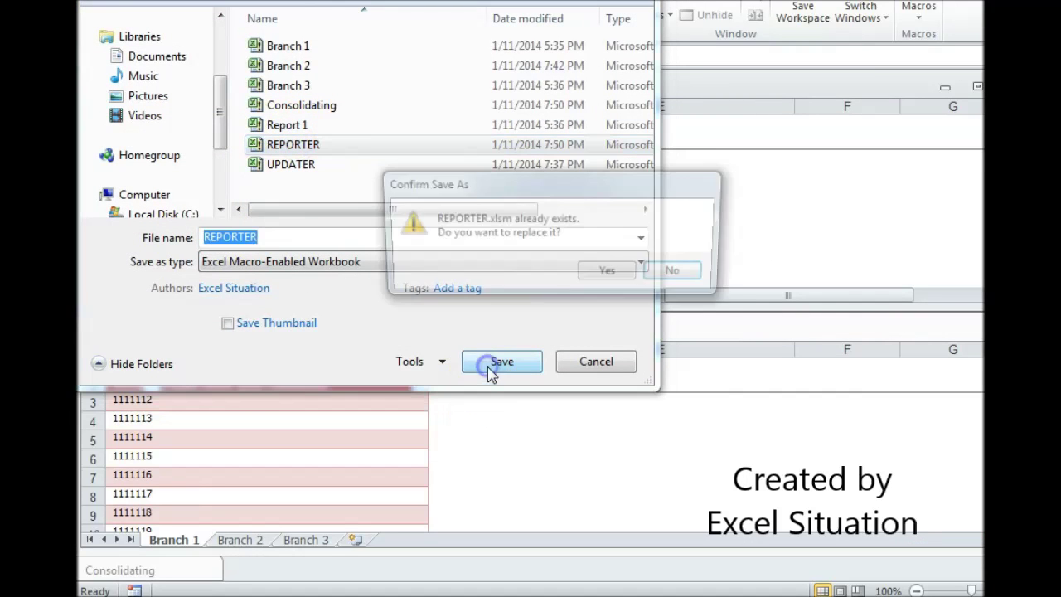
click(614, 272)
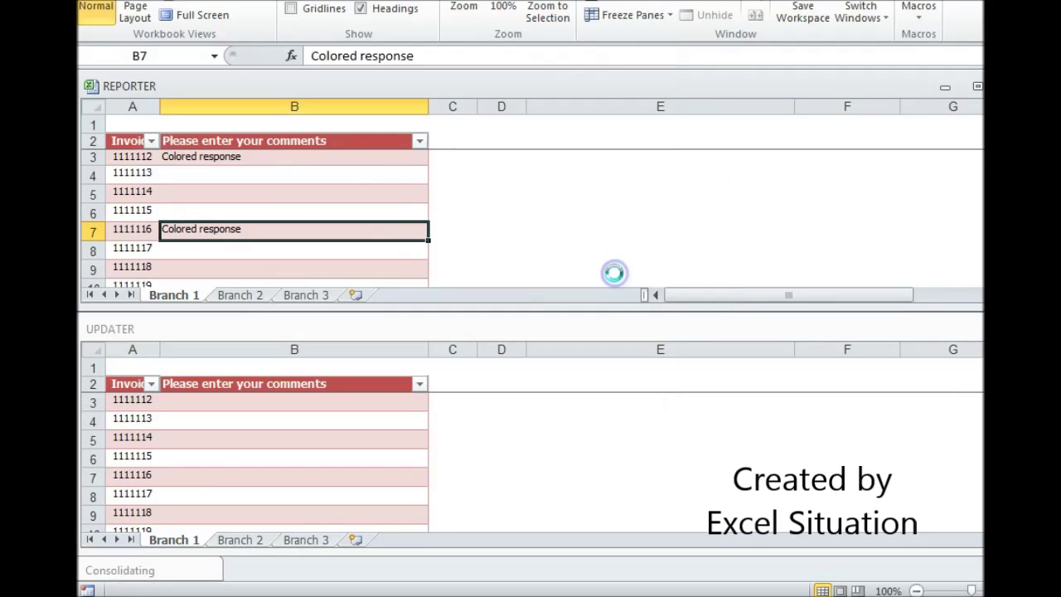
- Copy the lookup formula from B1 into cell B3 of UPDATER's Branch 1 comments column
click(297, 369)
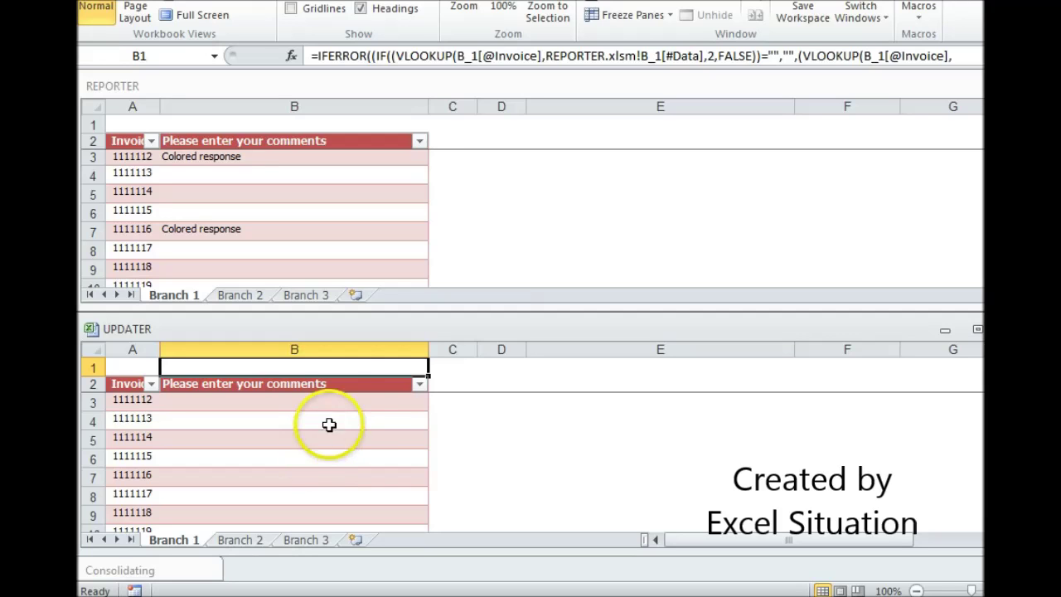
right_click(360, 368)
click(403, 68)
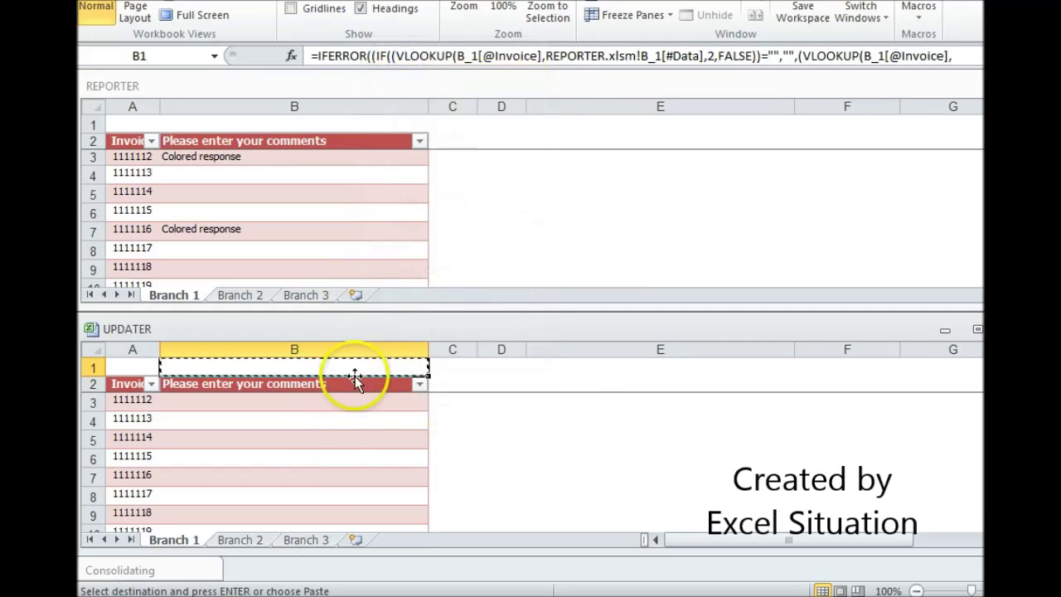
right_click(355, 404)
click(452, 106)
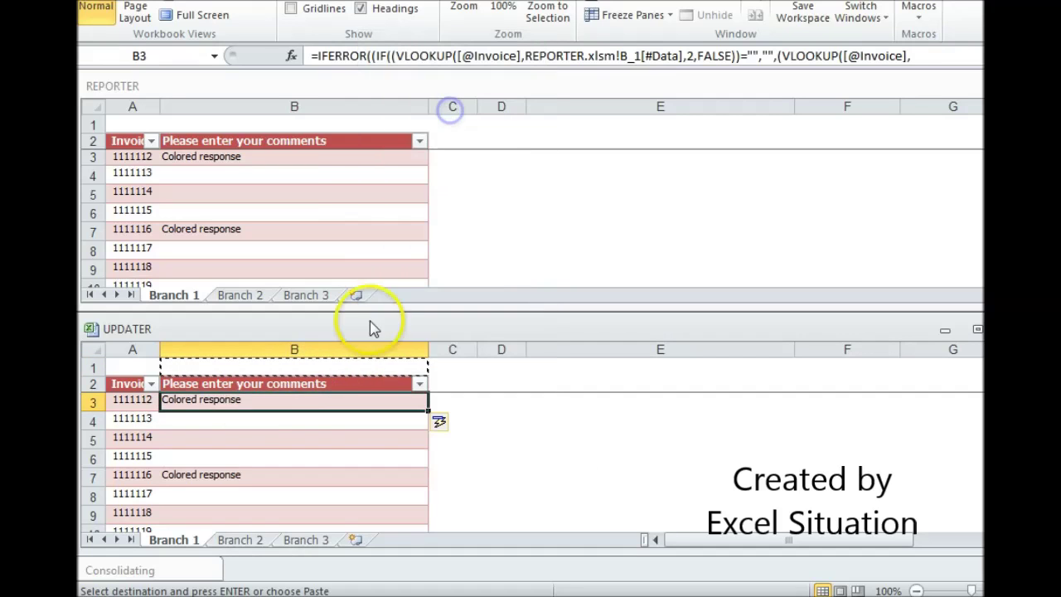
- Fill the B3 formula down UPDATER's Branch 1 comments column and replace the formulas with their values
double_click(426, 411)
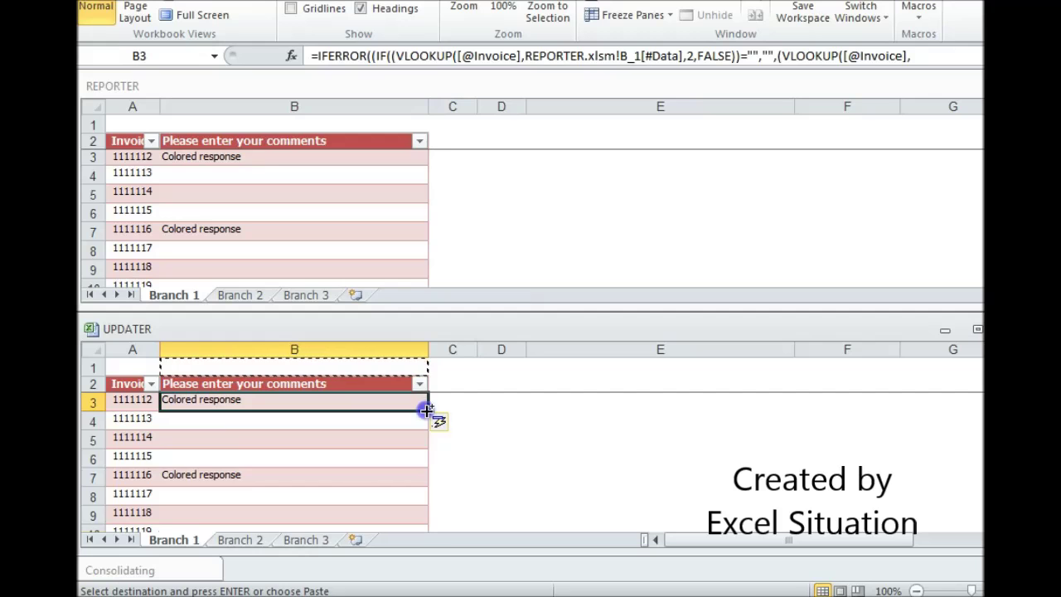
right_click(382, 426)
click(426, 80)
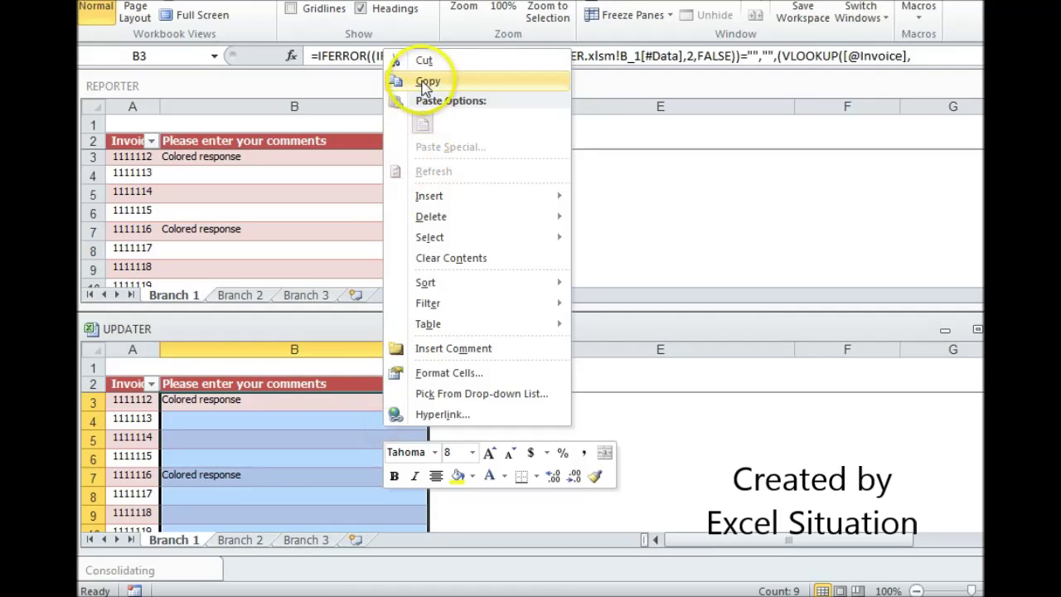
right_click(356, 416)
click(425, 114)
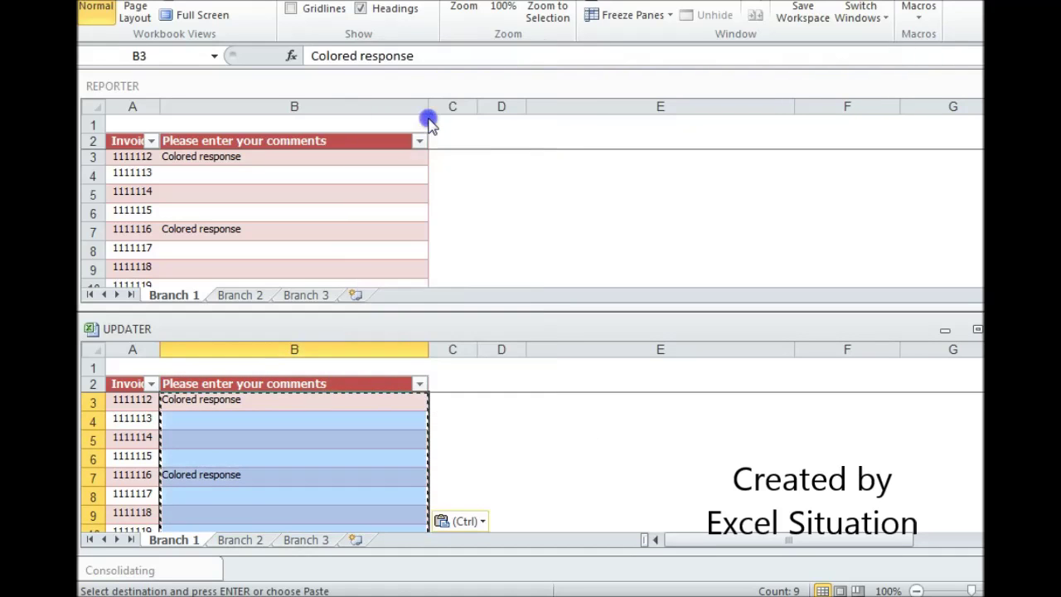
- Check that cells B3 to B5 in UPDATER hold plain values, and close the REPORTER workbook
click(252, 398)
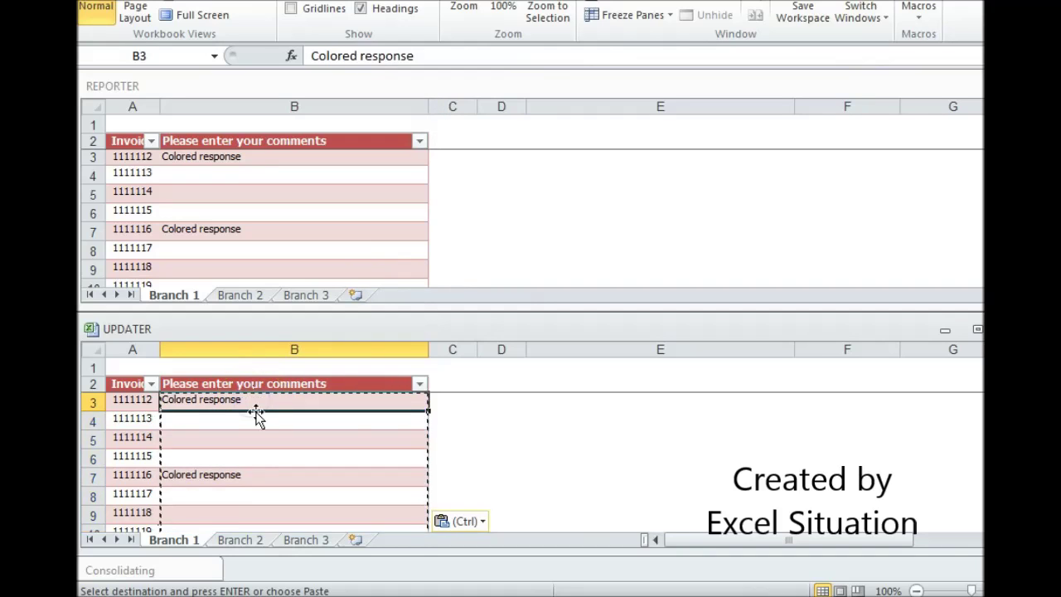
click(256, 417)
click(263, 440)
click(532, 266)
click(585, 209)
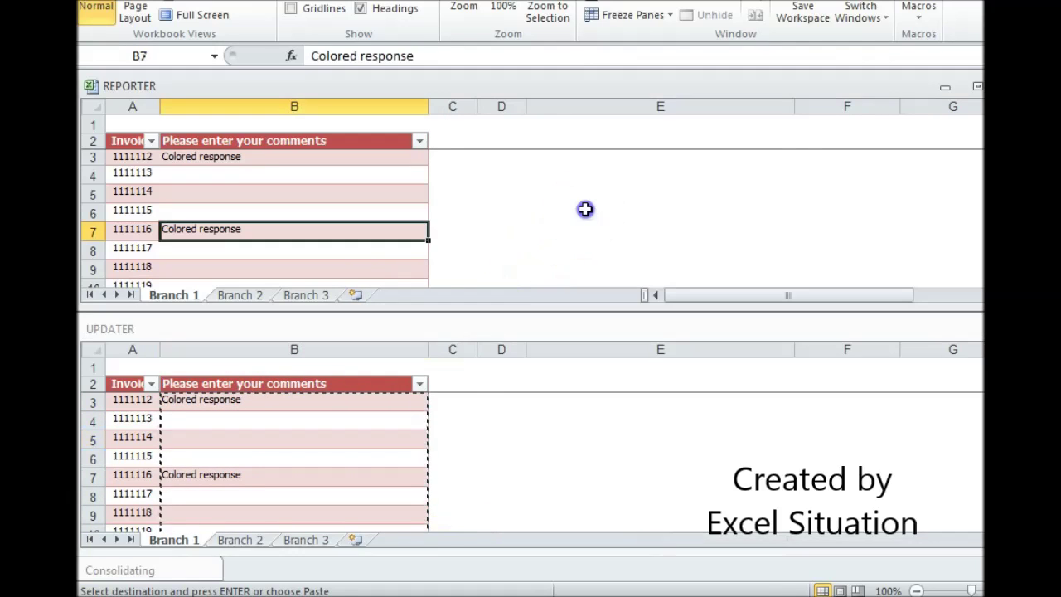
click(976, 86)
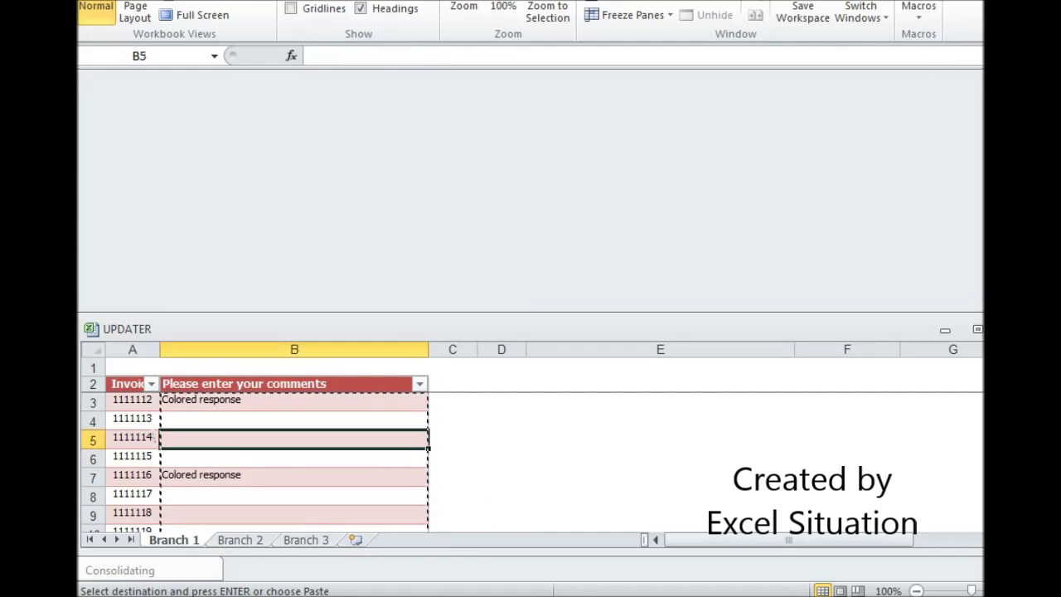
click(453, 549)
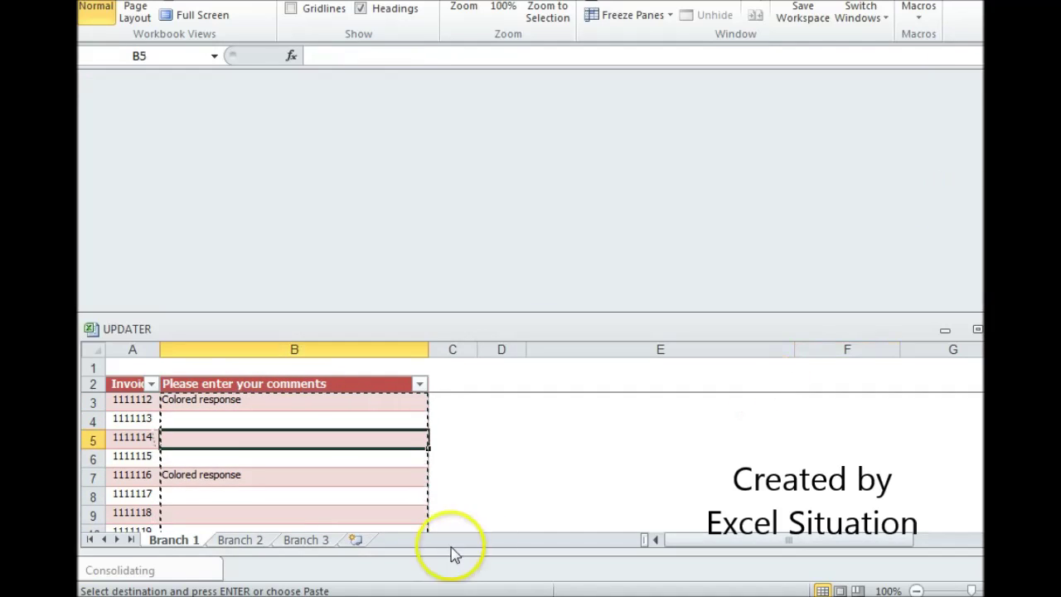
- Open the Branch 2 workbook and arrange it horizontally with UPDATER
click(97, 2)
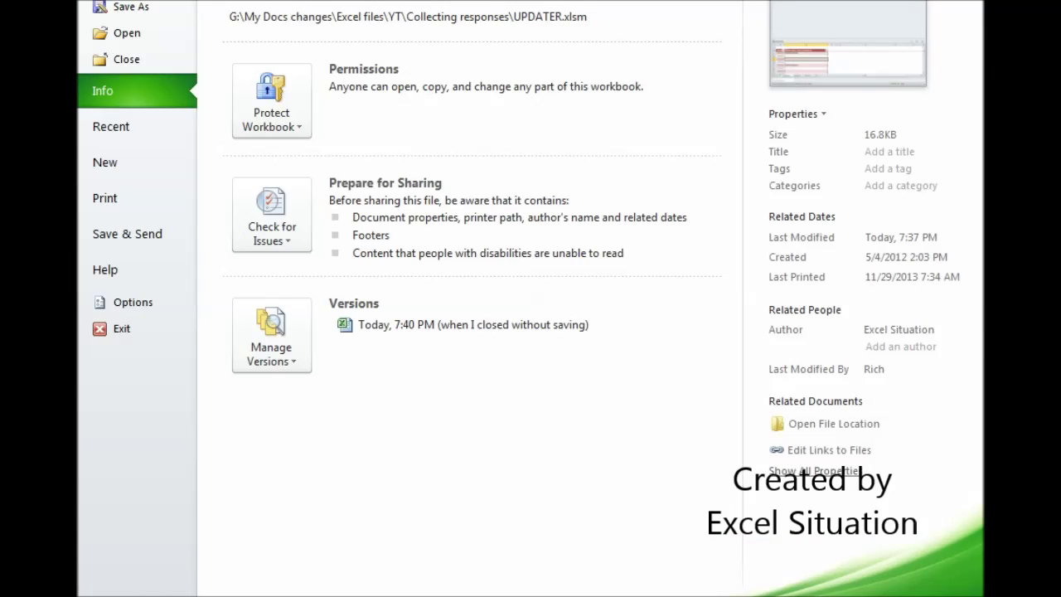
click(115, 33)
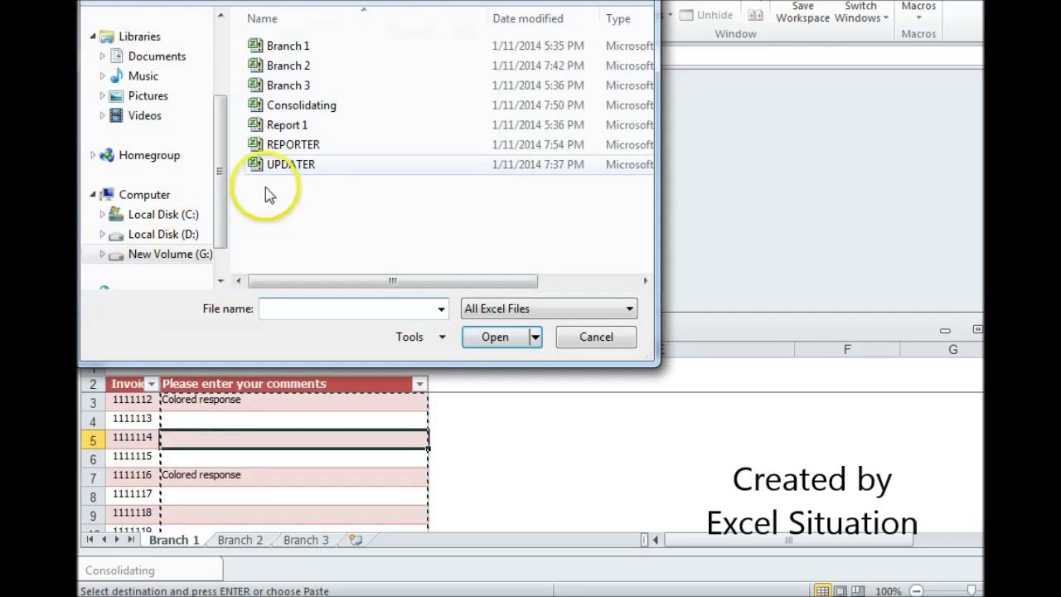
double_click(300, 56)
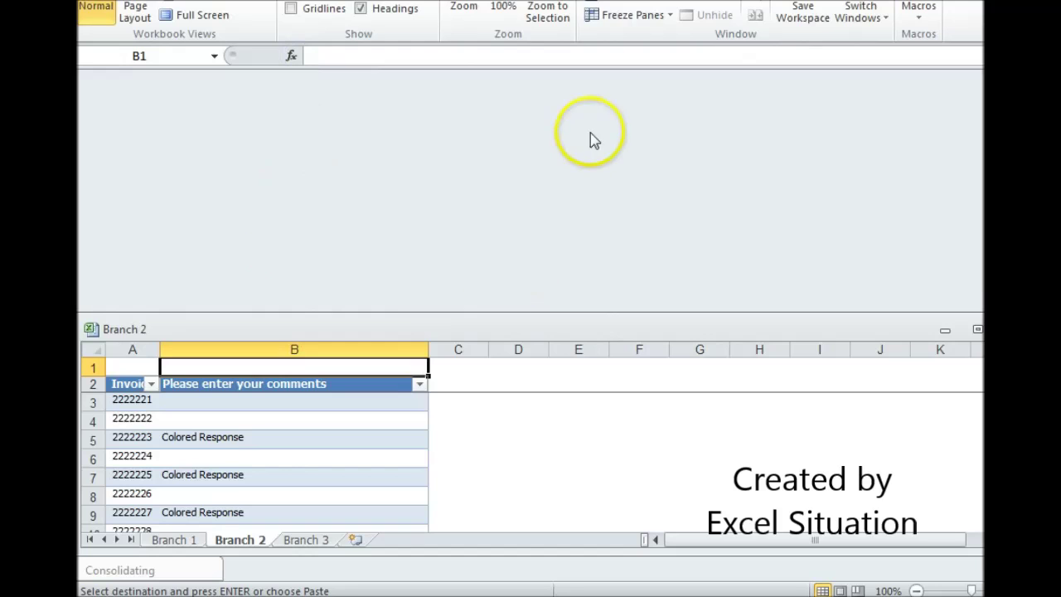
click(609, 3)
click(595, 246)
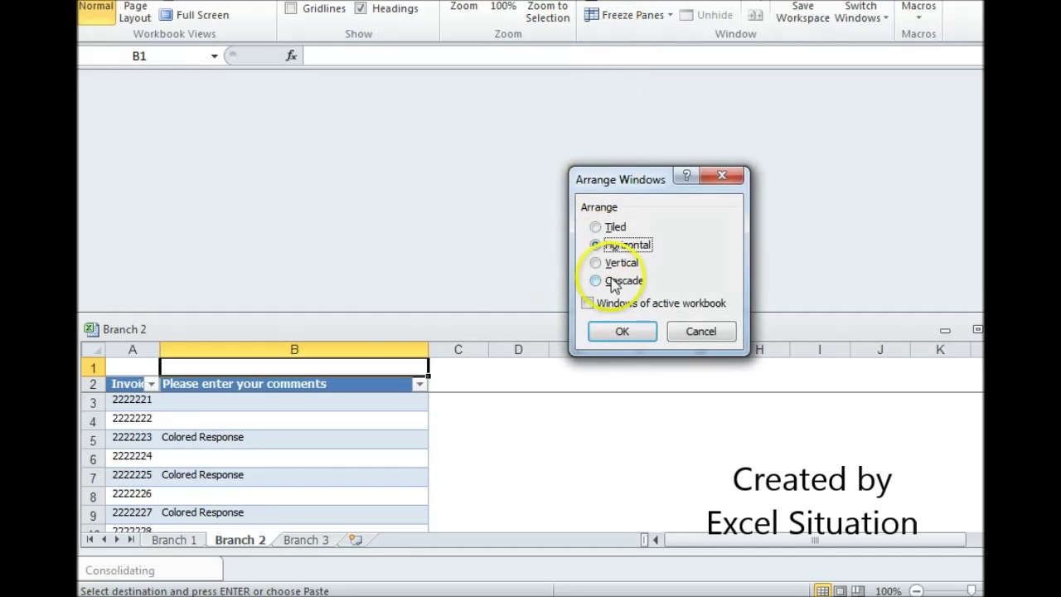
click(623, 332)
- Save the Branch 2 workbook as REPORTER, replacing the existing file
click(306, 198)
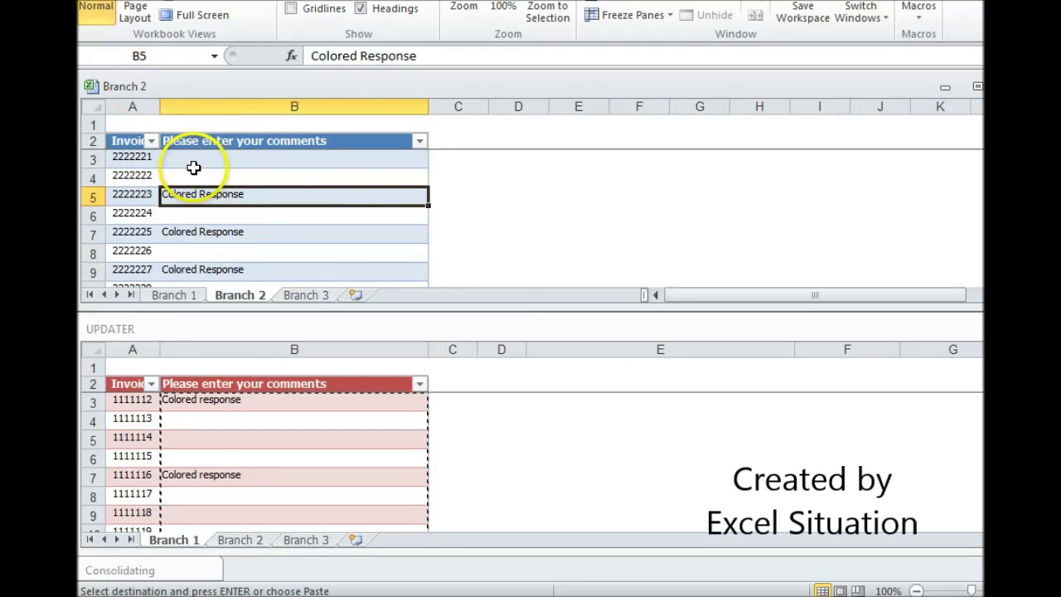
click(96, 1)
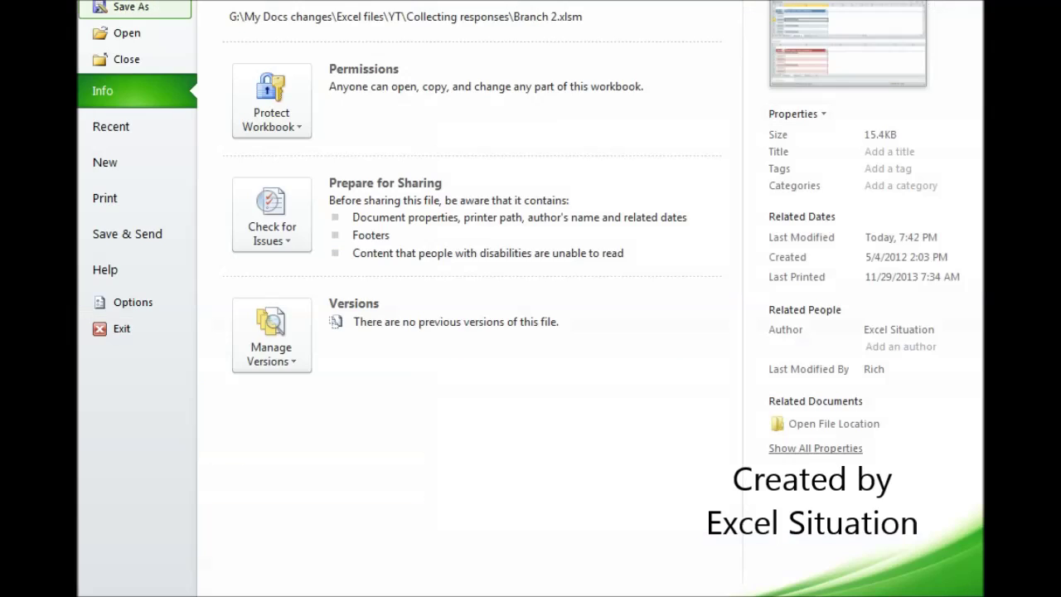
click(108, 8)
click(287, 146)
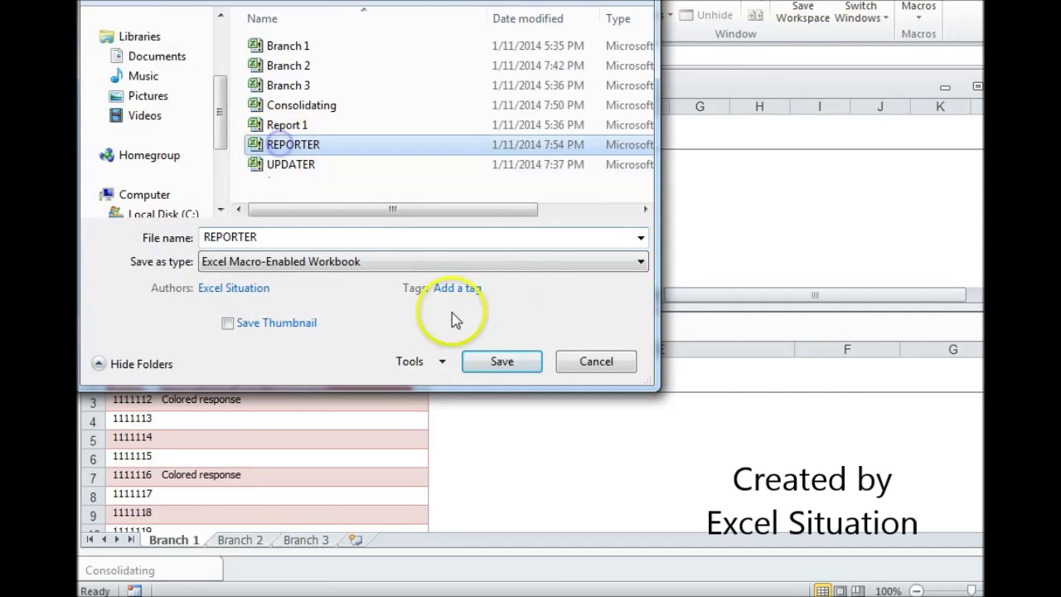
click(497, 363)
click(606, 277)
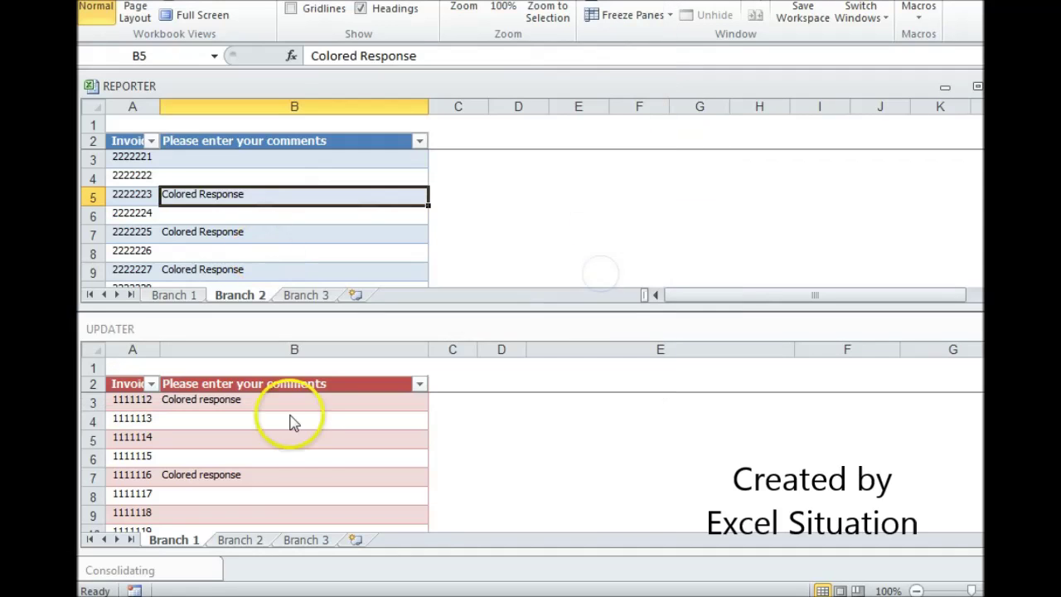
- Copy the lookup formula from B1 into cell B3 of UPDATER's Branch 2 comments column, pasting only the formula
click(301, 435)
click(242, 539)
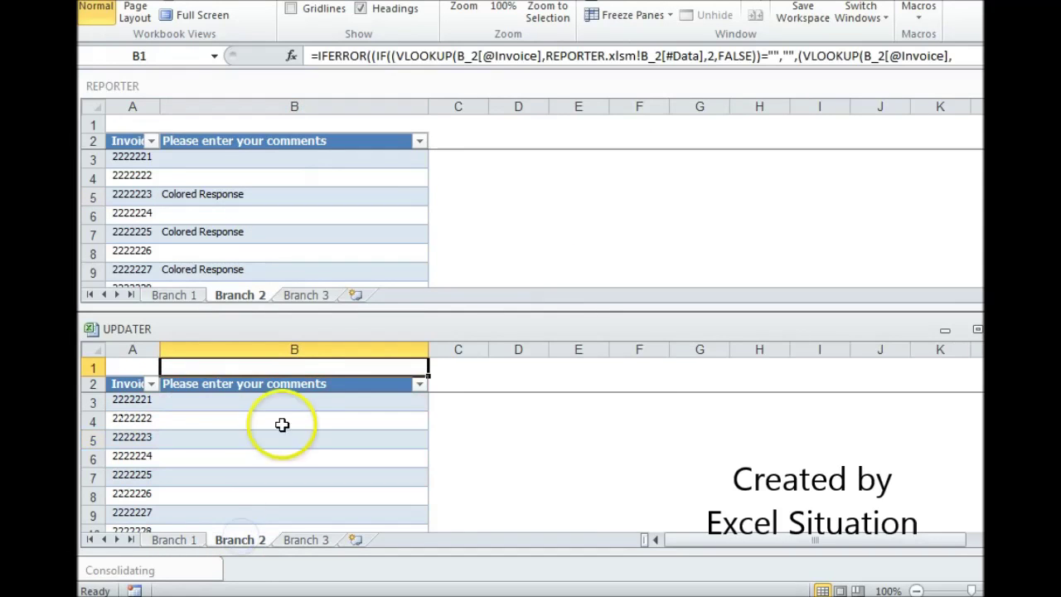
right_click(302, 370)
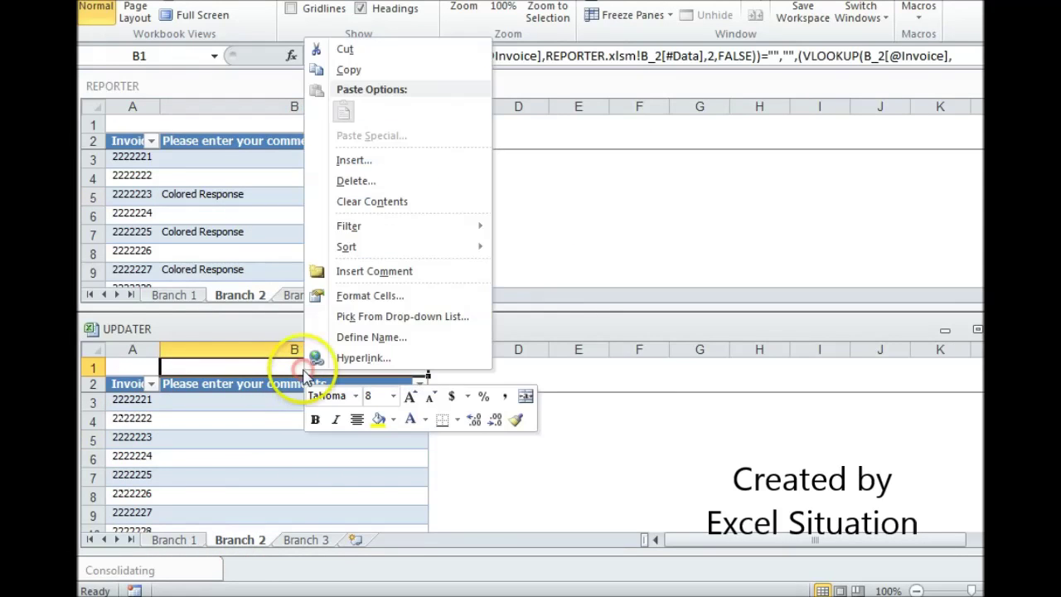
click(349, 69)
right_click(351, 403)
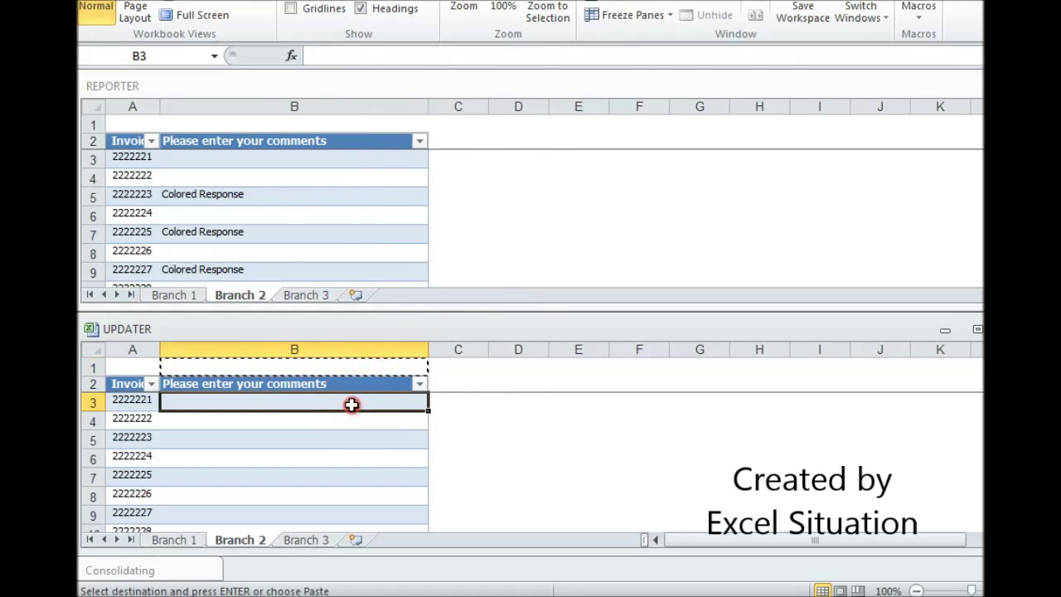
click(448, 102)
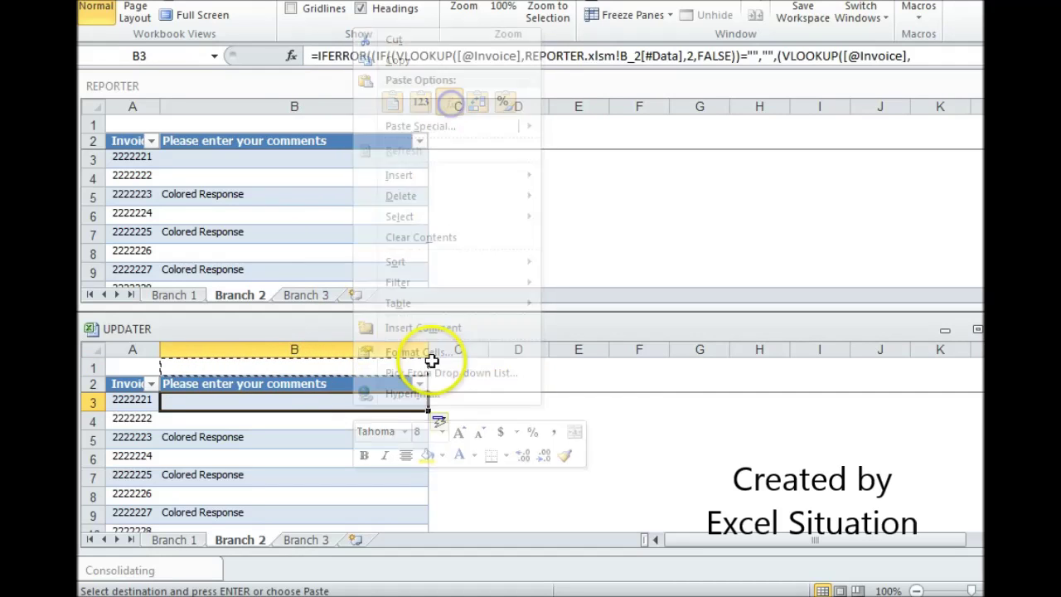
- Fill the B3 formula down UPDATER's Branch 2 comments column and replace the formulas with their values
double_click(429, 410)
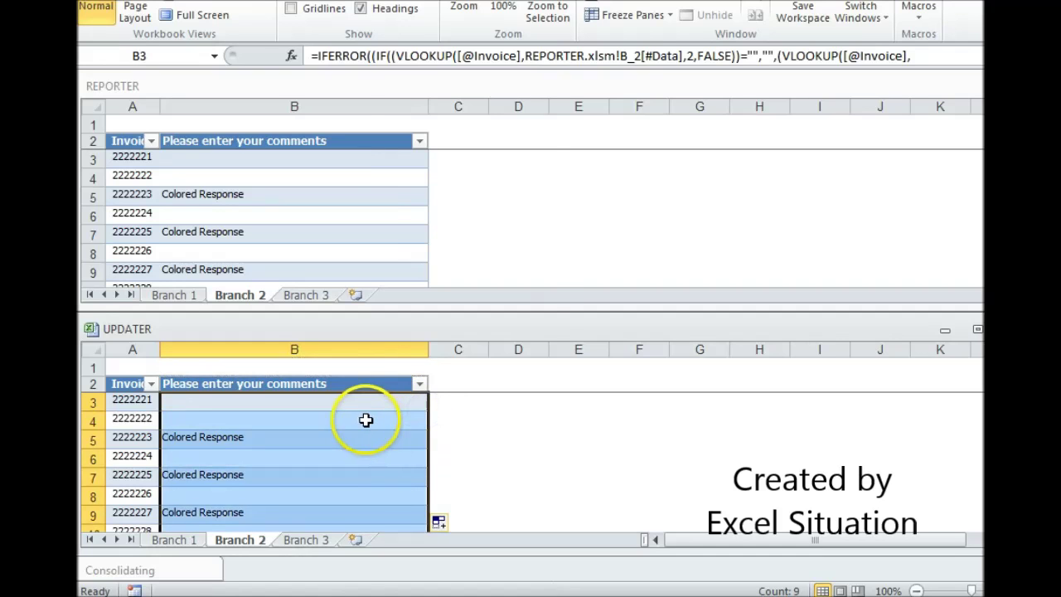
right_click(373, 412)
click(377, 74)
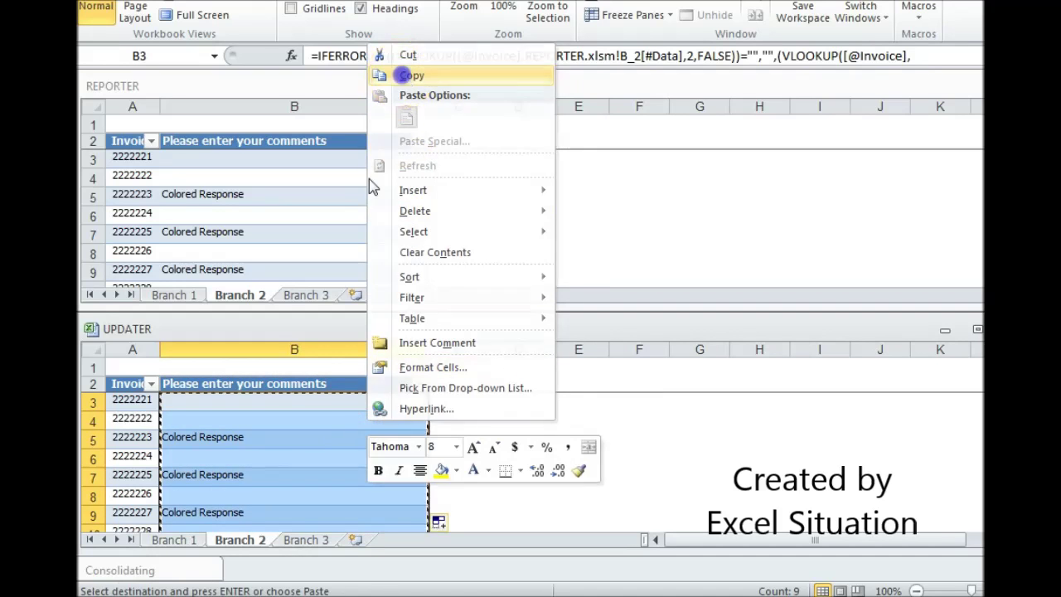
right_click(341, 419)
click(409, 116)
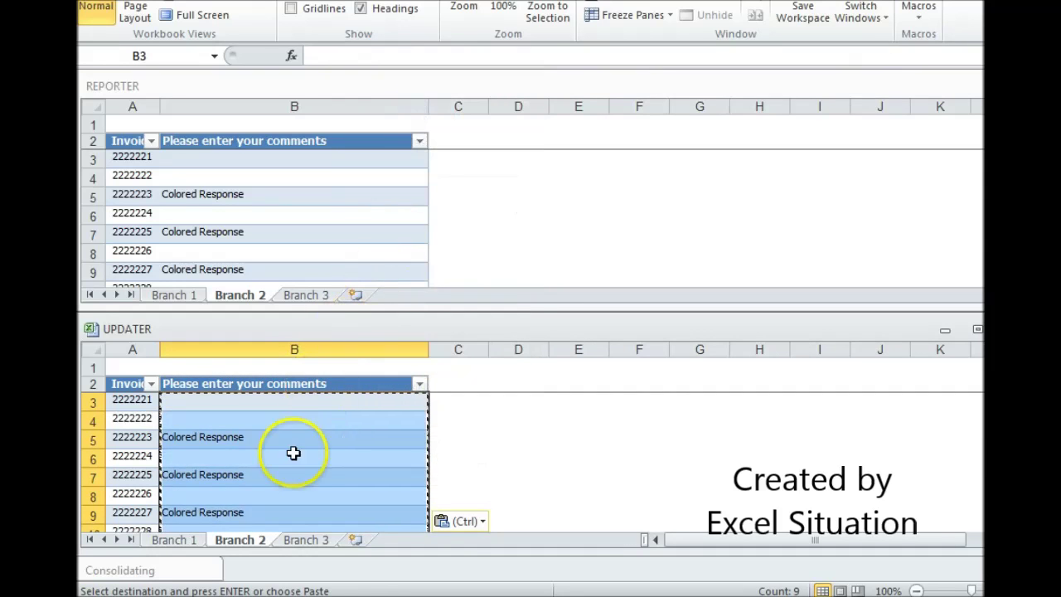
- Check that B5 on UPDATER's Branch 2 sheet holds a plain value, and close the REPORTER workbook
click(248, 446)
click(555, 249)
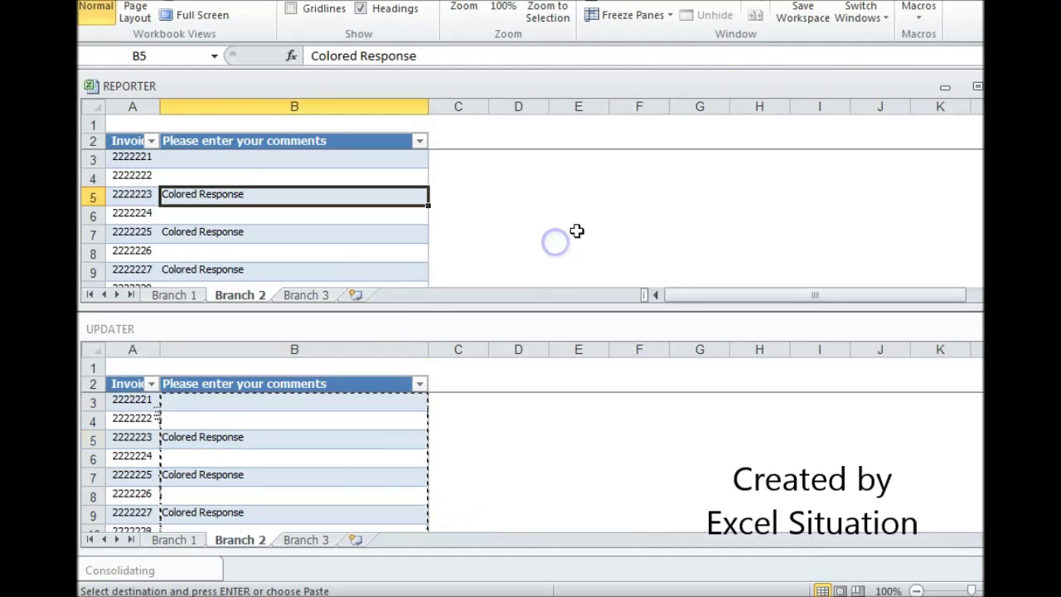
key(ctrl+w)
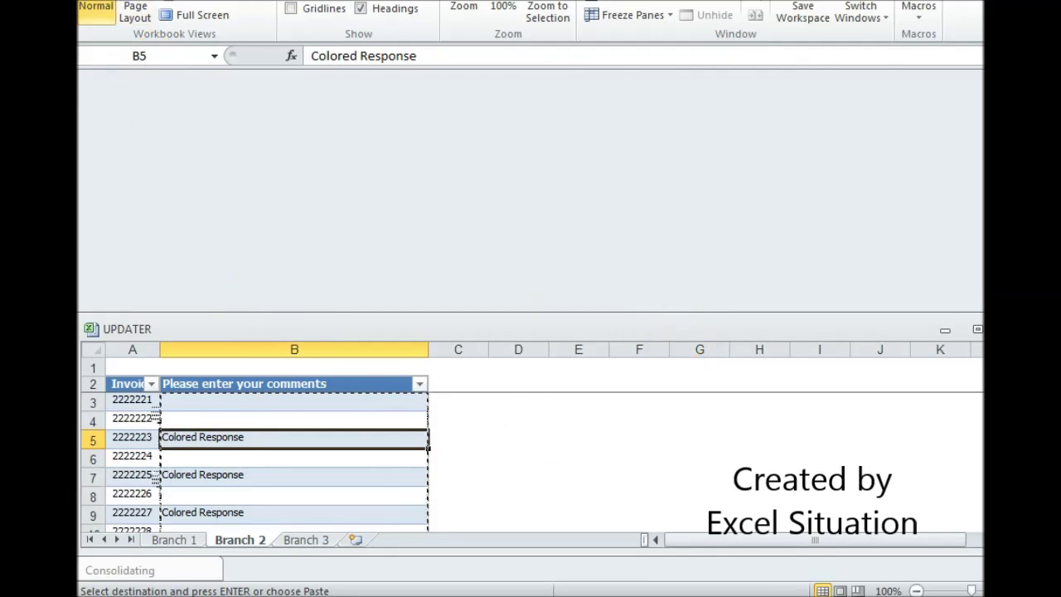
- Open the Branch 3 workbook and arrange it horizontally with UPDATER
click(96, 4)
click(104, 36)
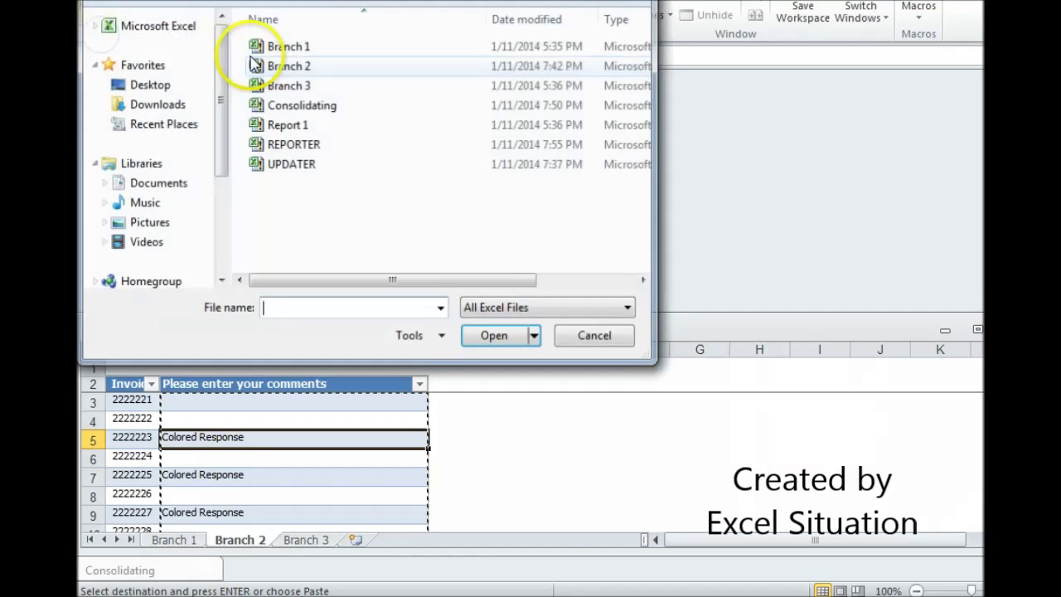
double_click(274, 85)
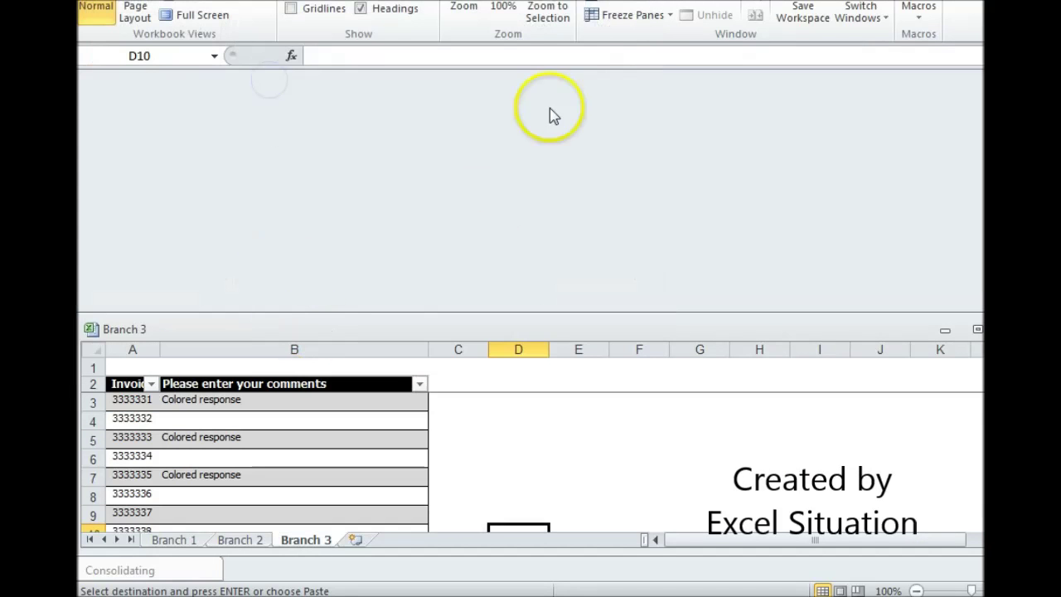
click(621, 3)
click(621, 330)
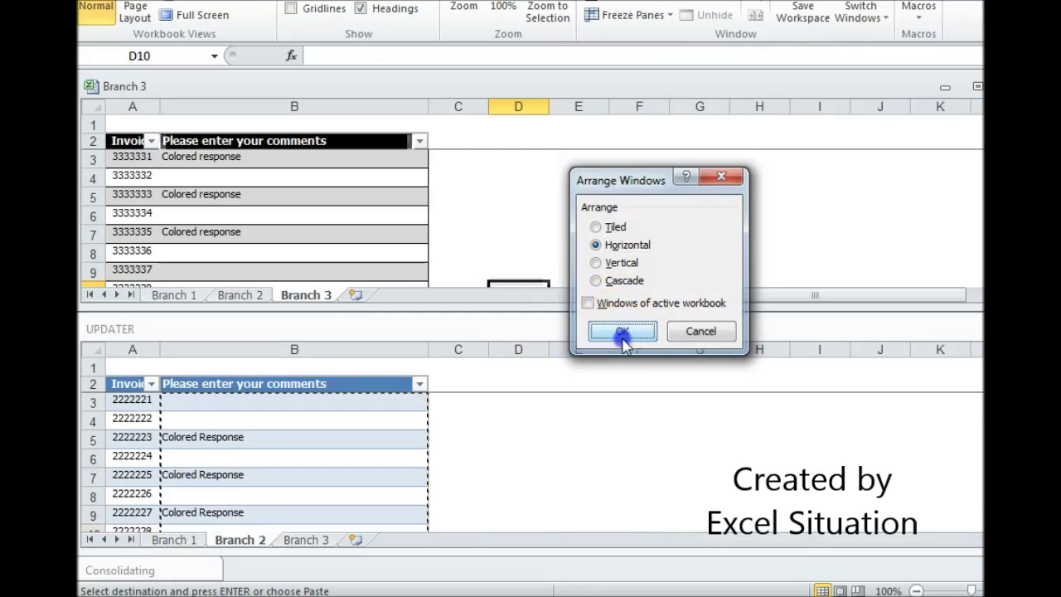
- Save the Branch 3 workbook as REPORTER, replacing the existing file
click(358, 192)
click(95, 4)
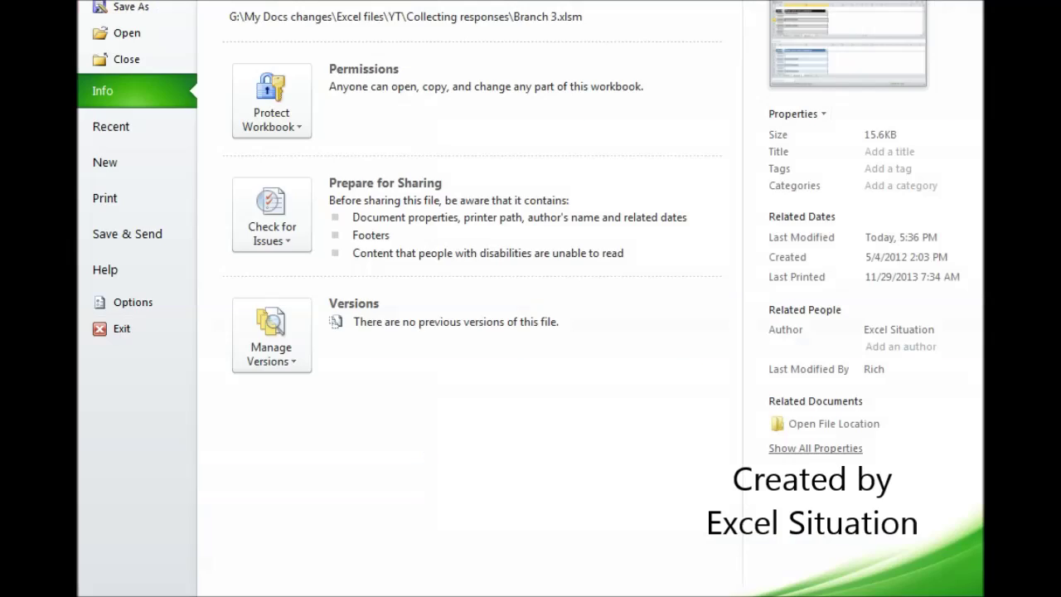
click(126, 7)
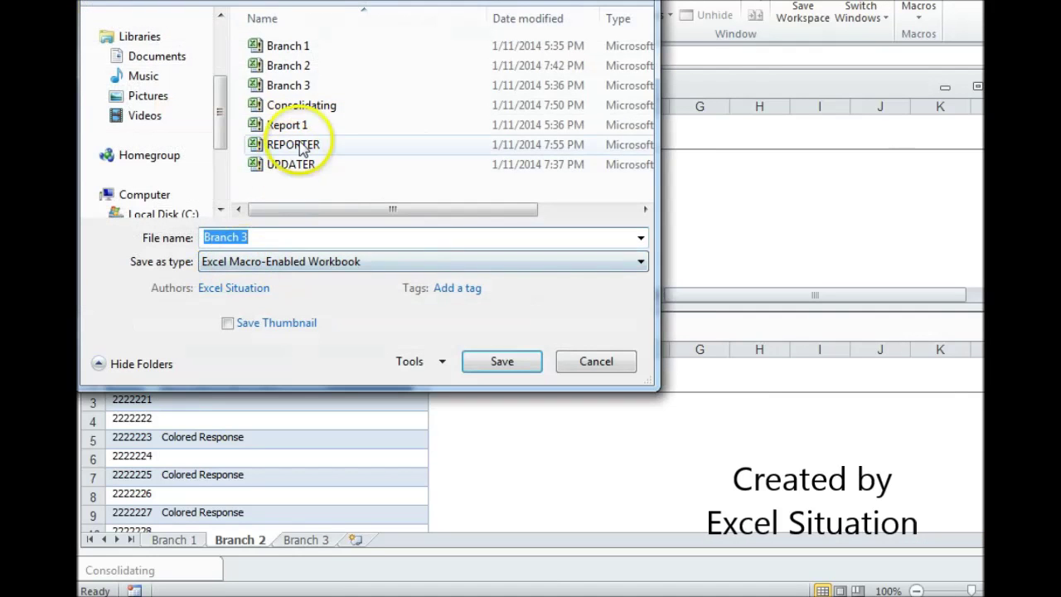
click(315, 145)
click(498, 361)
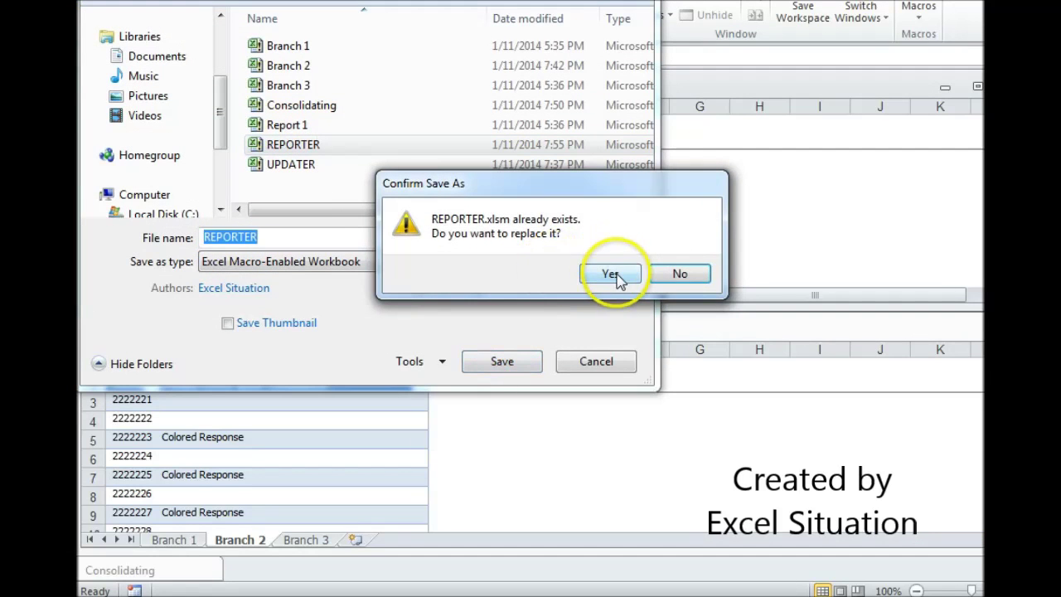
click(614, 274)
- Copy the lookup formula from B1 into cell B3 of UPDATER's Branch 3 comments column, pasting only the formula
click(303, 540)
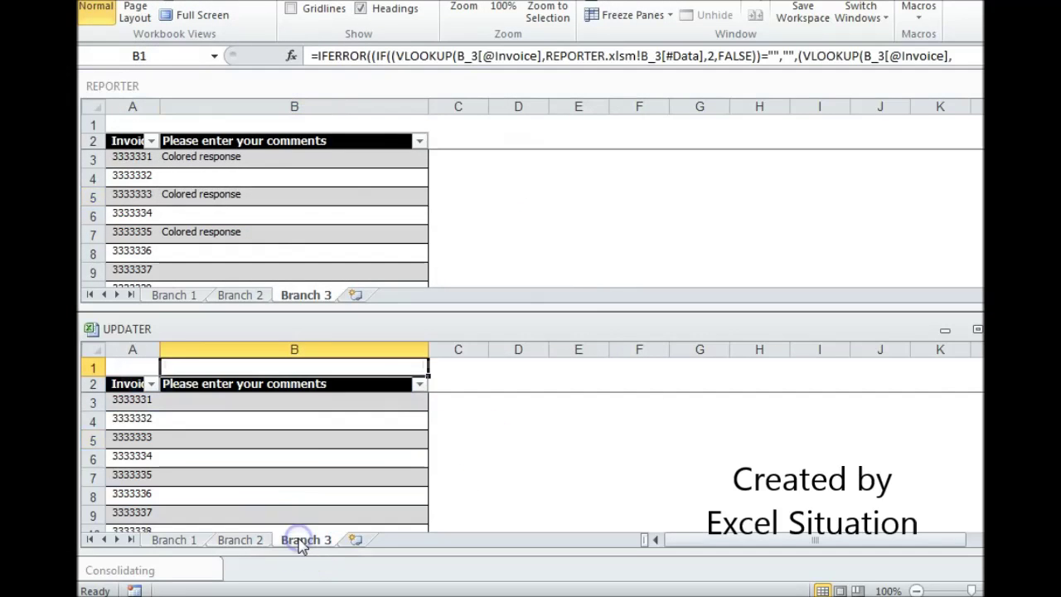
right_click(359, 367)
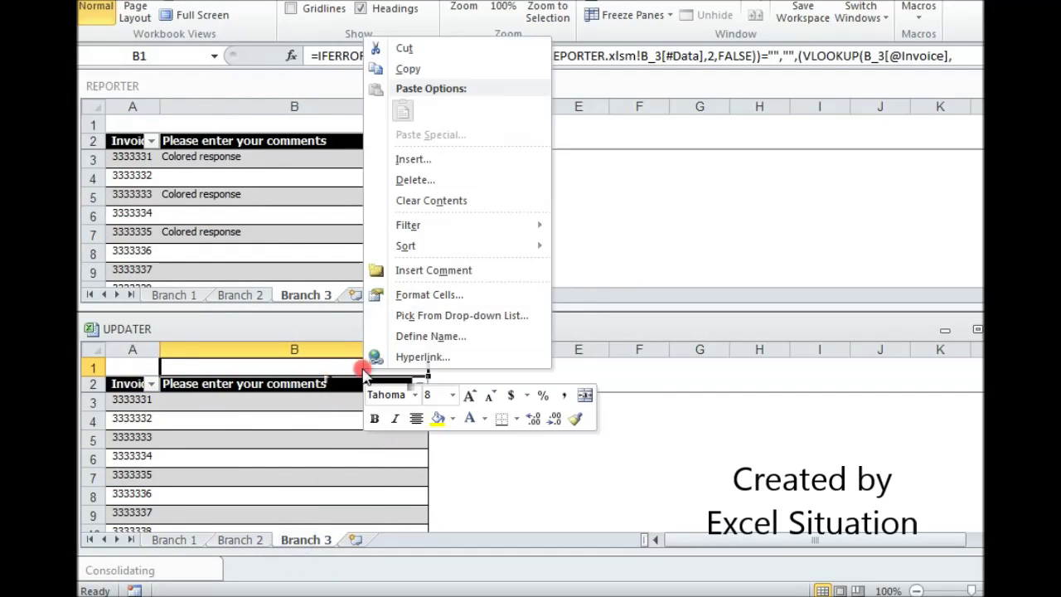
click(407, 69)
click(351, 398)
right_click(352, 398)
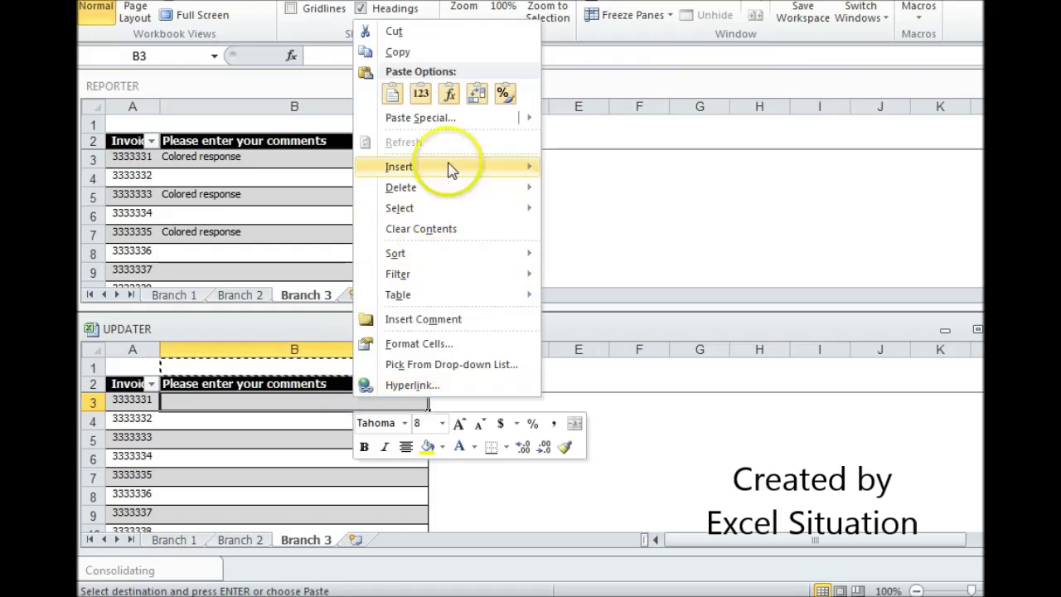
click(423, 93)
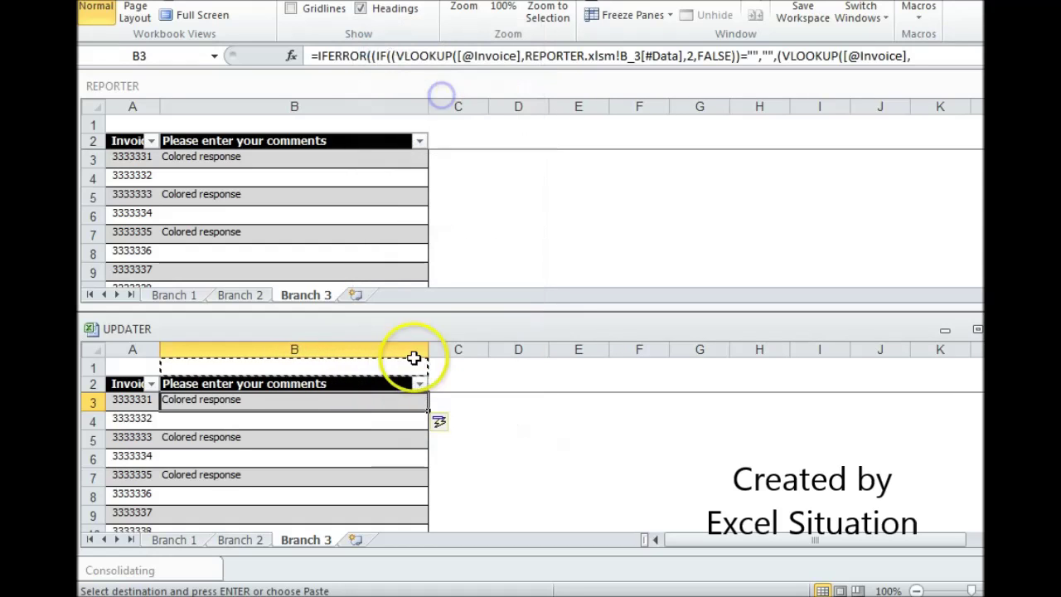
- Fill the B3 formula down UPDATER's Branch 3 comments column and replace the formulas with their values
double_click(430, 411)
right_click(384, 414)
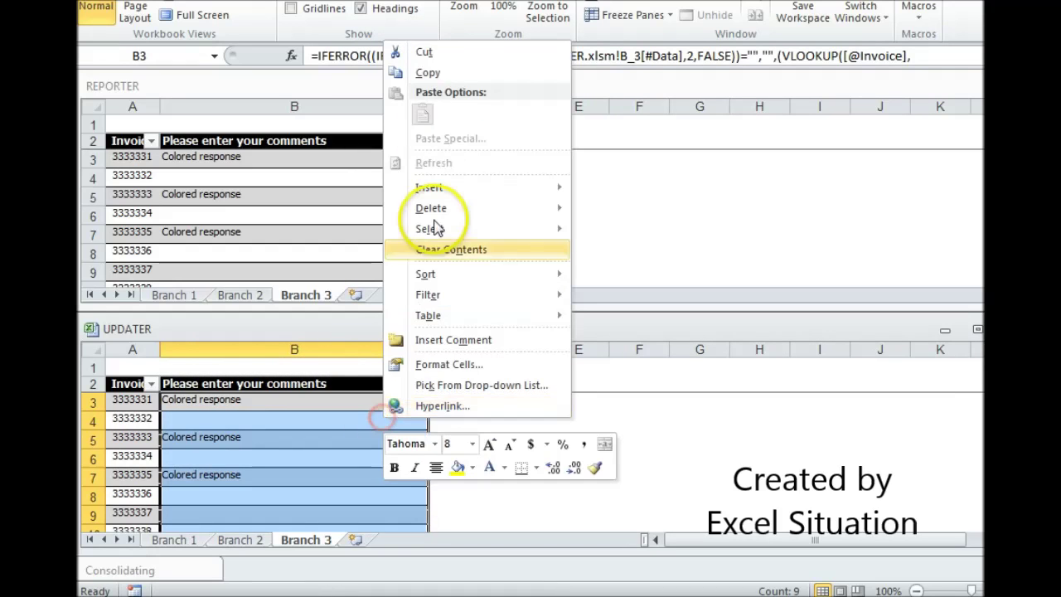
click(435, 74)
right_click(351, 398)
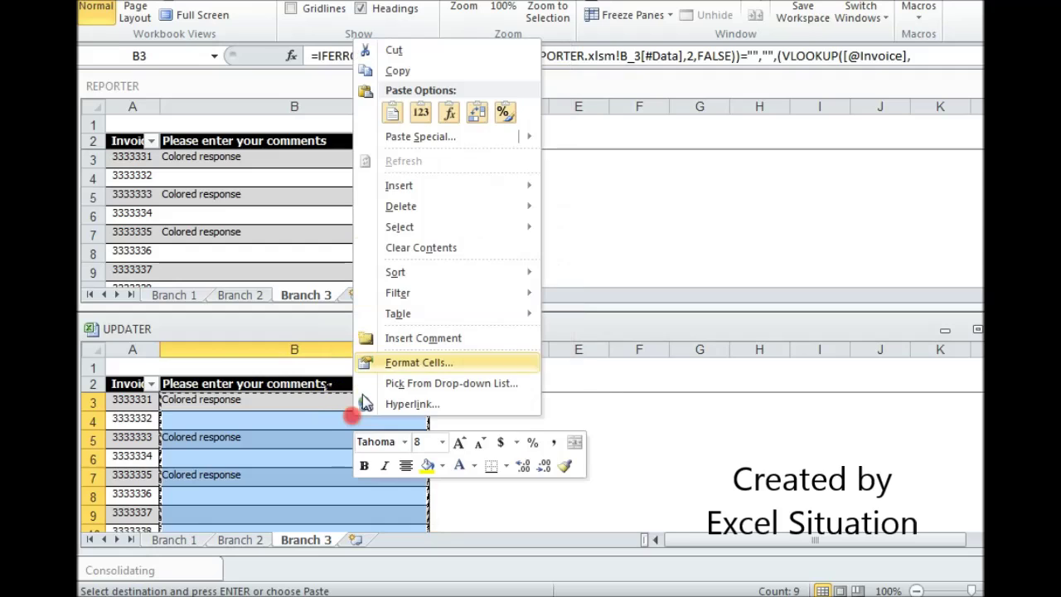
click(423, 115)
- Check cells B4 and B5 on UPDATER's Branch 3 sheet for plain values and cell B1 for the lookup formula
click(256, 436)
click(266, 417)
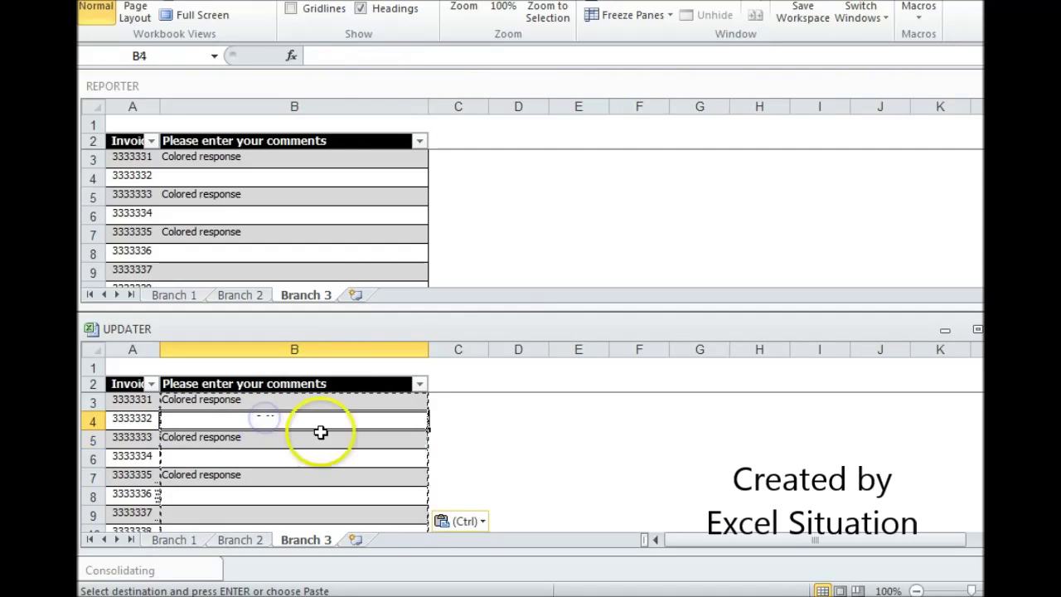
click(283, 443)
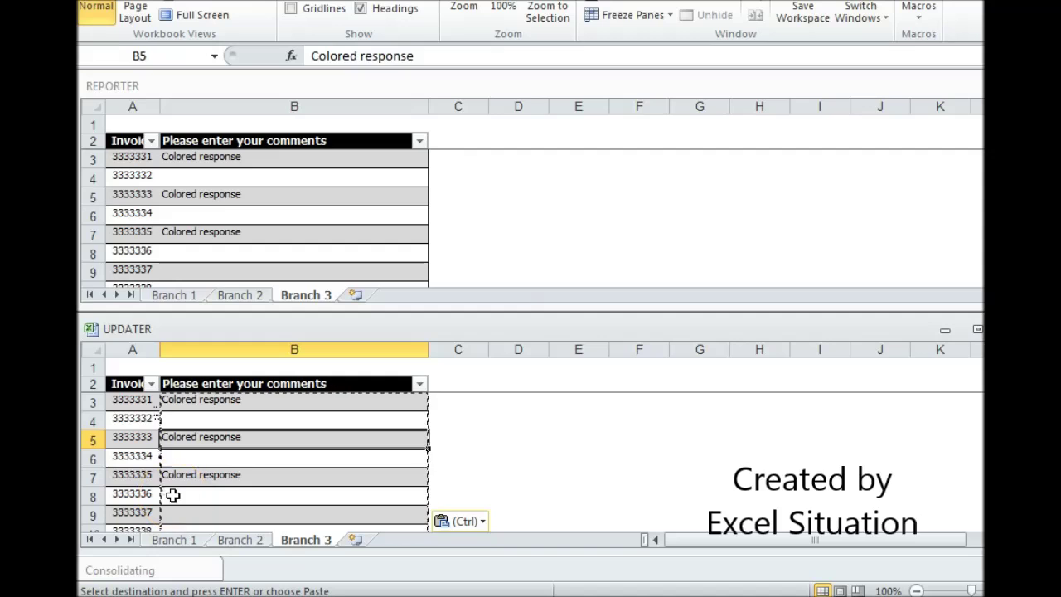
click(272, 371)
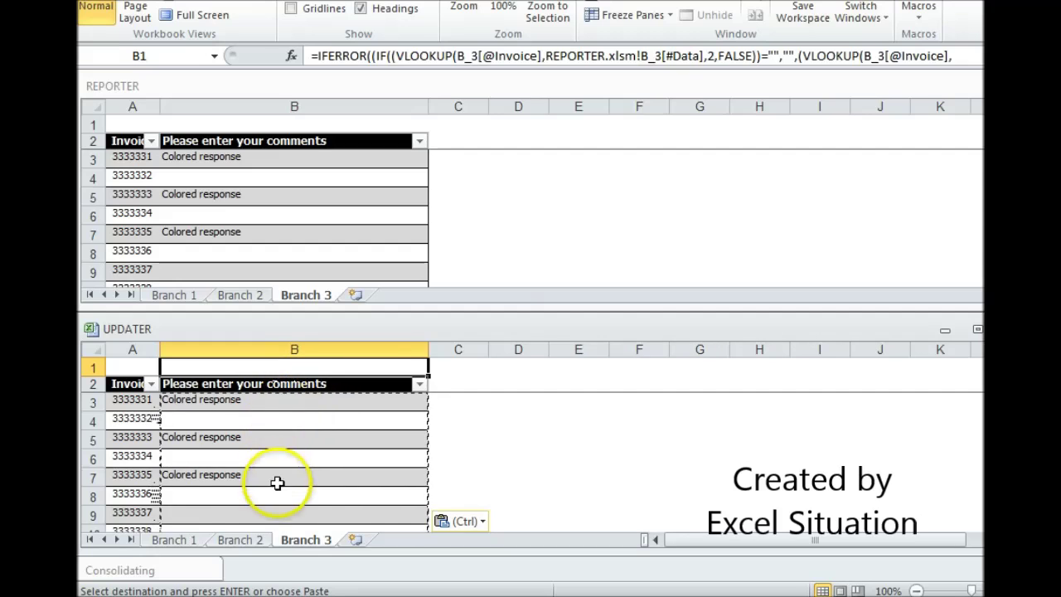
- Look over UPDATER's Branch 2 and Branch 1 sheets, and close the REPORTER workbook
click(240, 539)
click(176, 540)
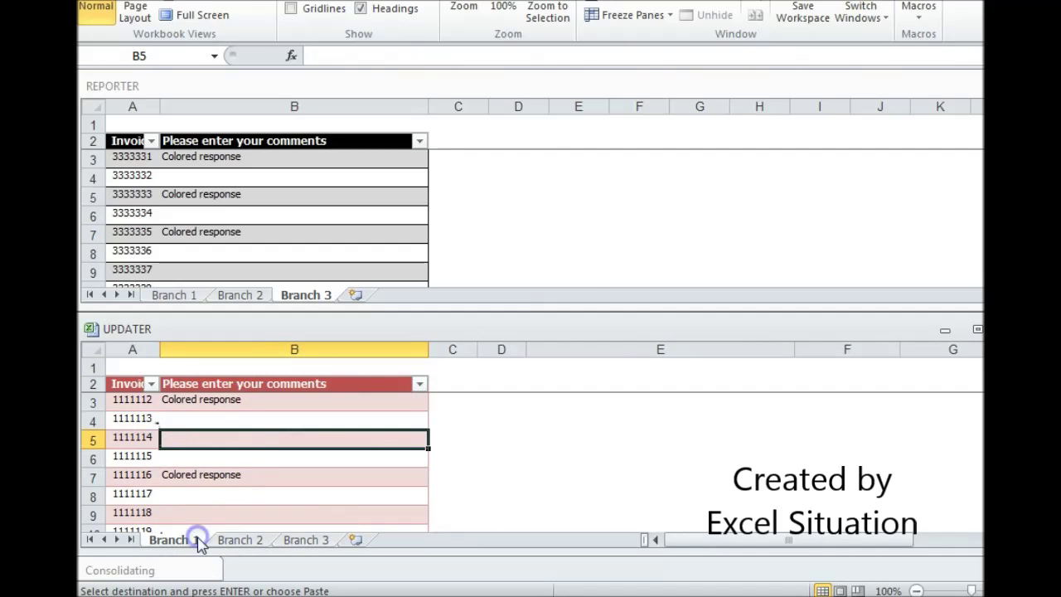
click(578, 258)
click(945, 86)
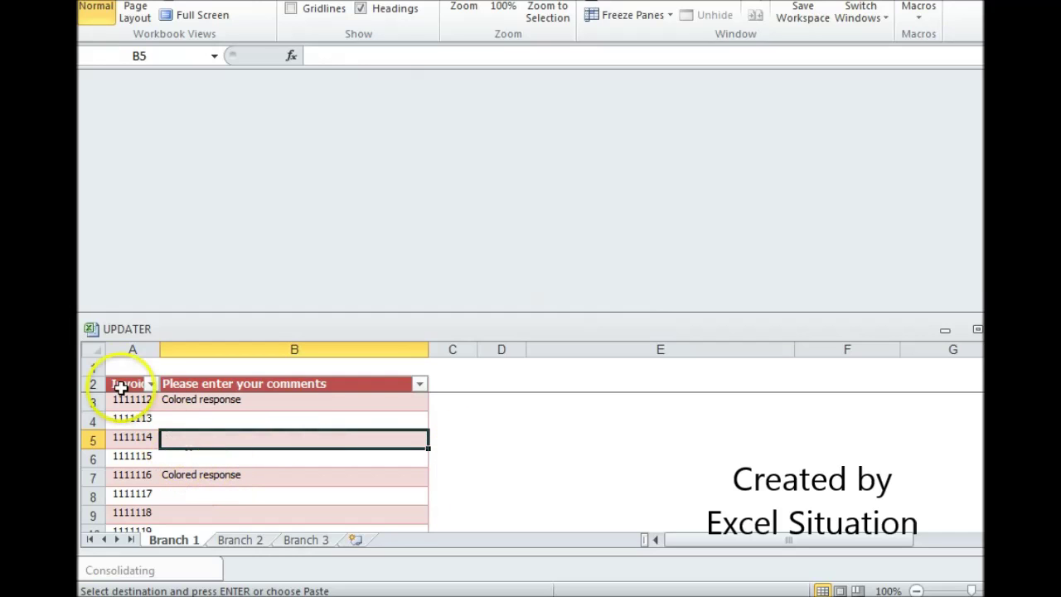
- Review the consolidated comments on UPDATER's Branch 2, Branch 3 and Branch 1 sheets
click(249, 539)
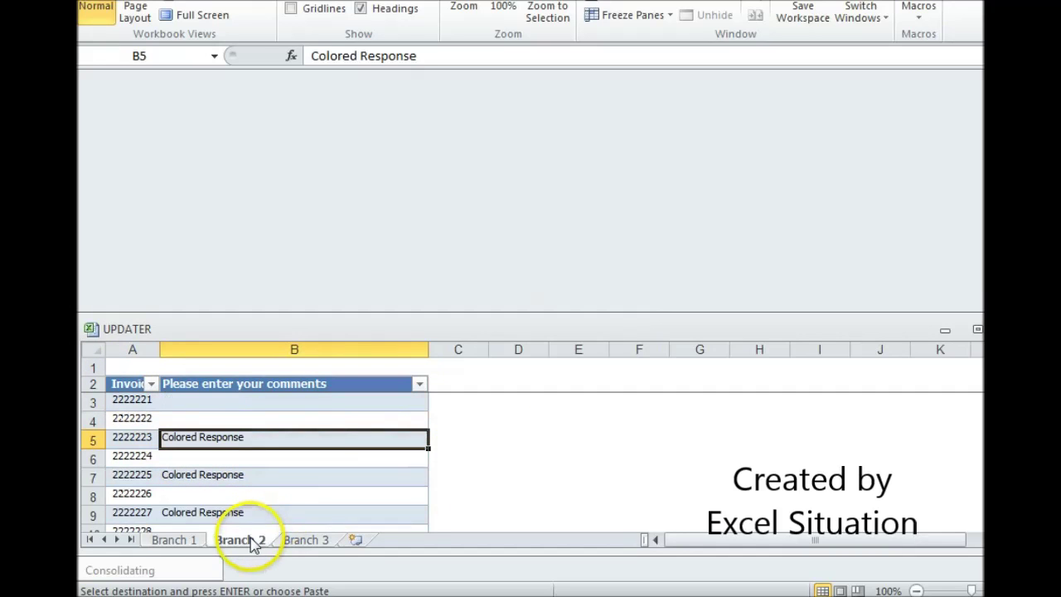
click(303, 540)
click(192, 543)
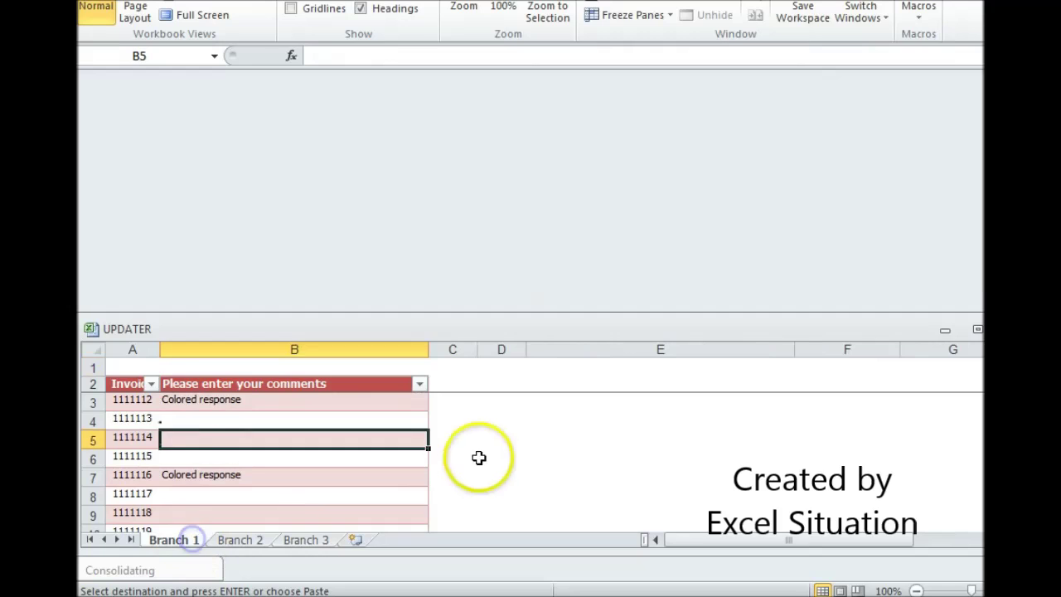
click(479, 459)
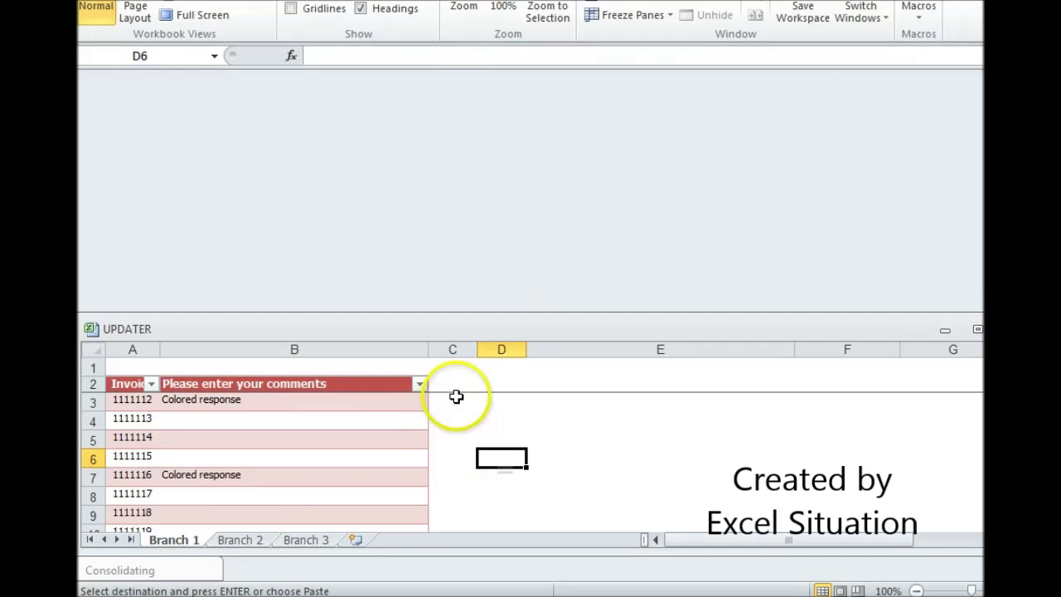
- Save a copy of the UPDATER workbook as "Report 2" in Excel Macro-Enabled Workbook format
click(322, 371)
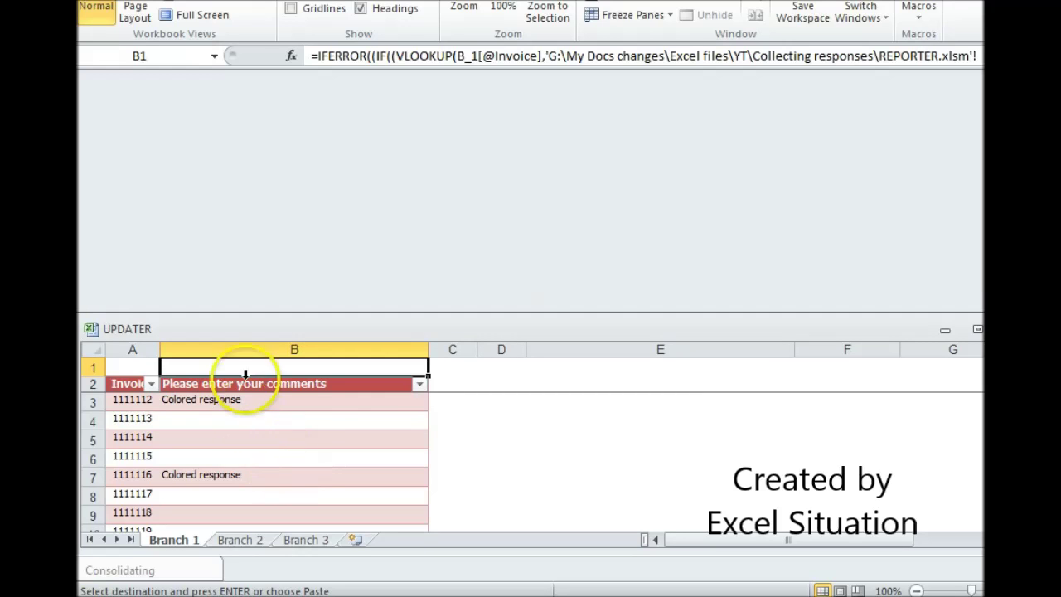
key(alt+f)
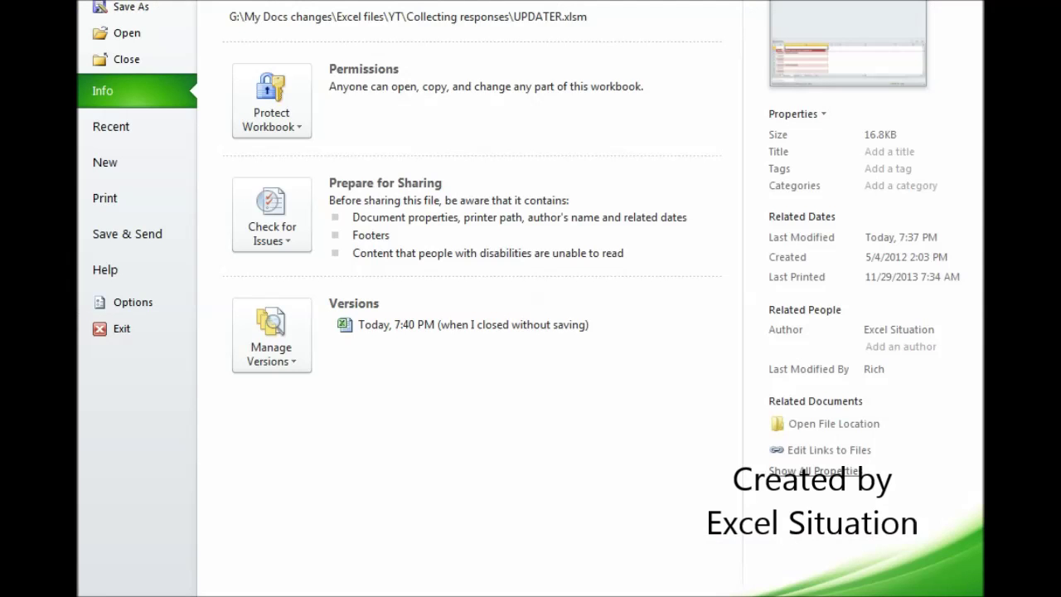
click(114, 9)
click(296, 125)
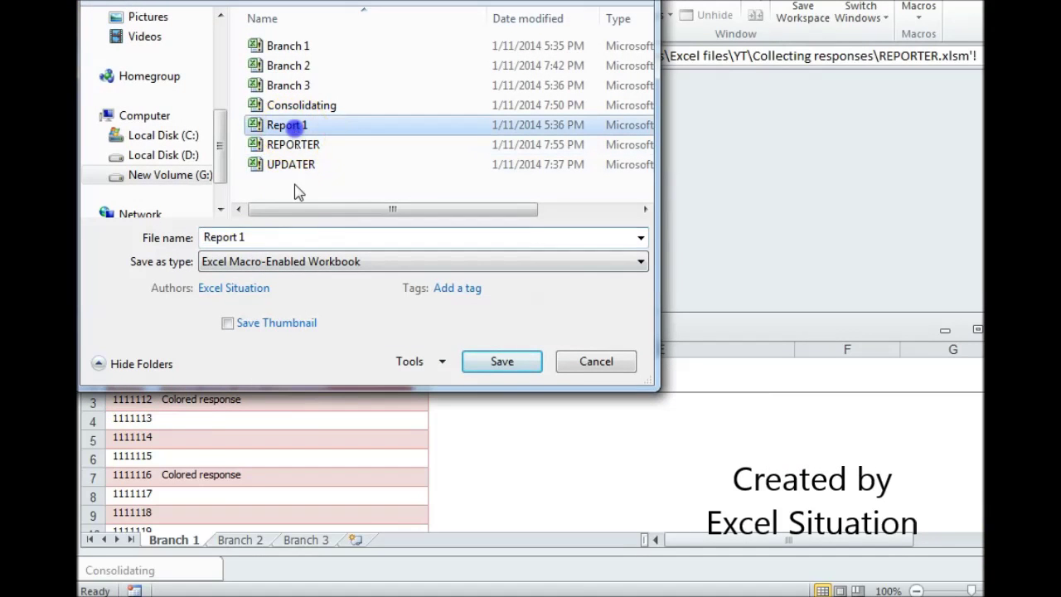
double_click(234, 238)
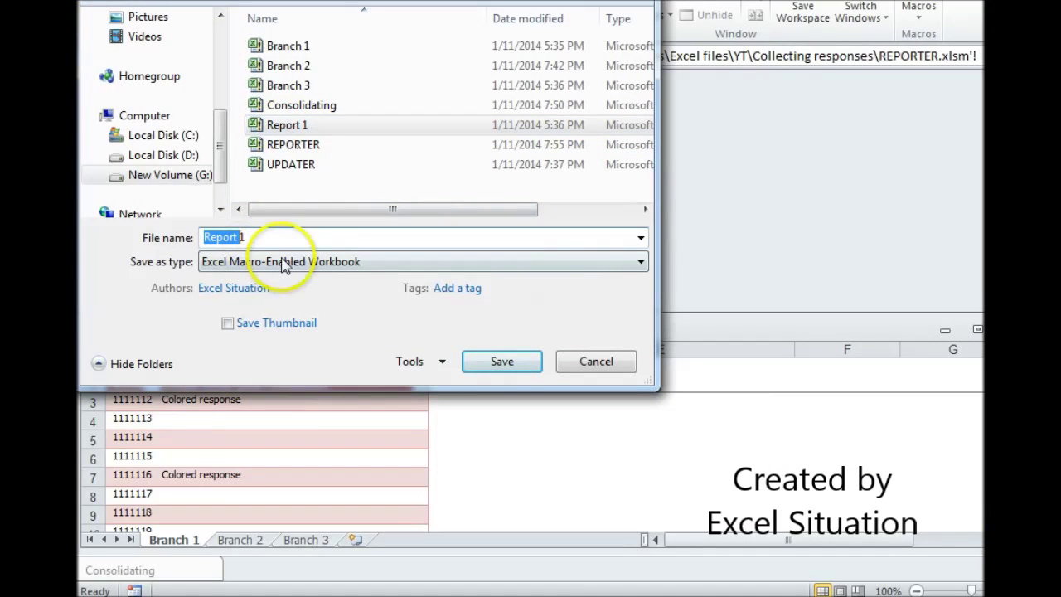
click(257, 239)
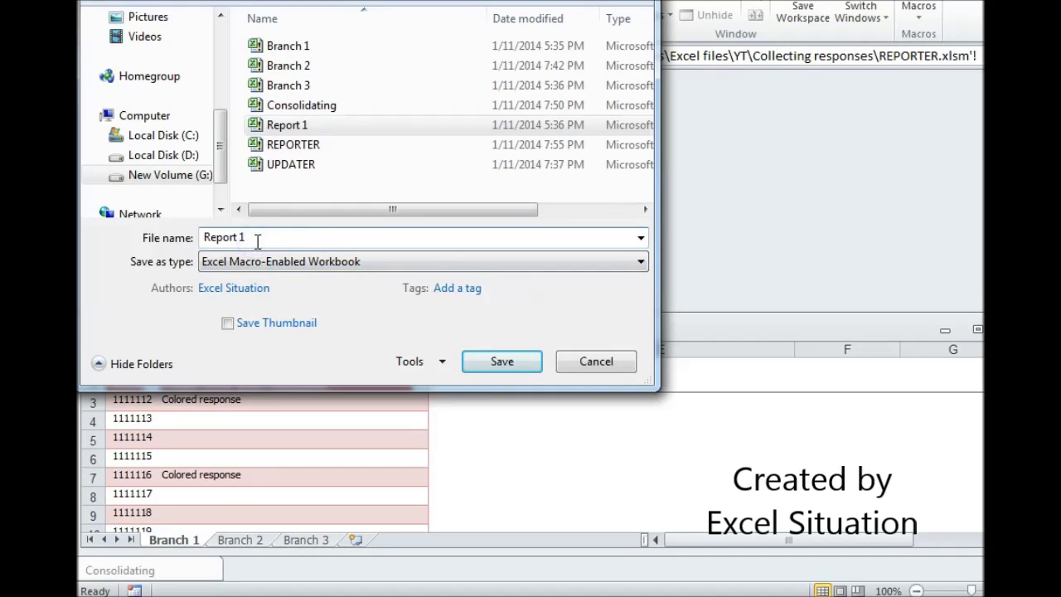
key(BackSpace)
text(2)
key(Return)
- Clear the lookup formula from cell B1 on the Branch 1, Branch 2 and Branch 3 sheets of Report 2, ending on Branch 1
click(251, 308)
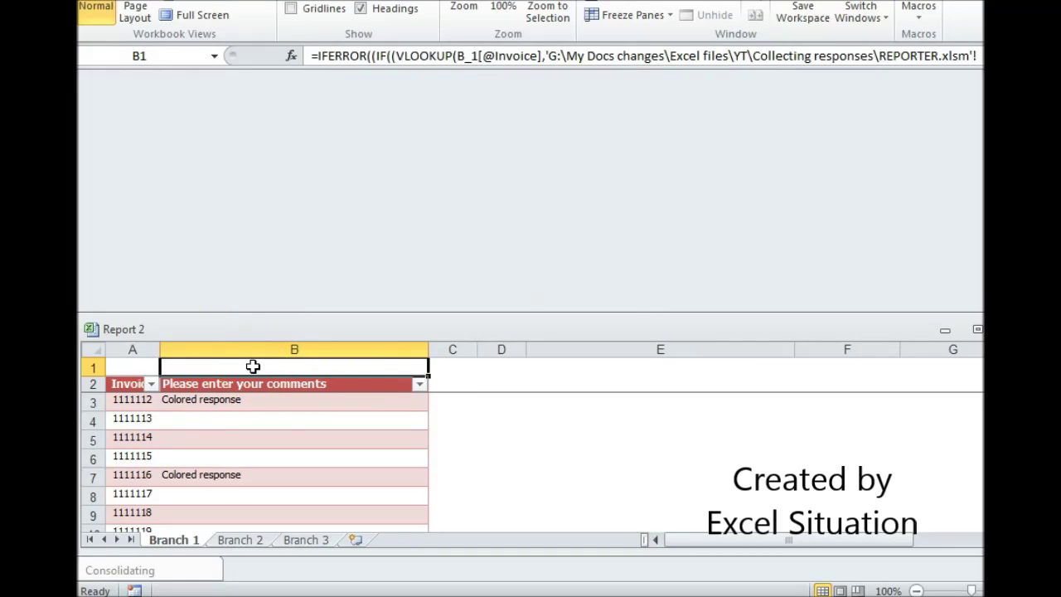
click(240, 543)
click(280, 362)
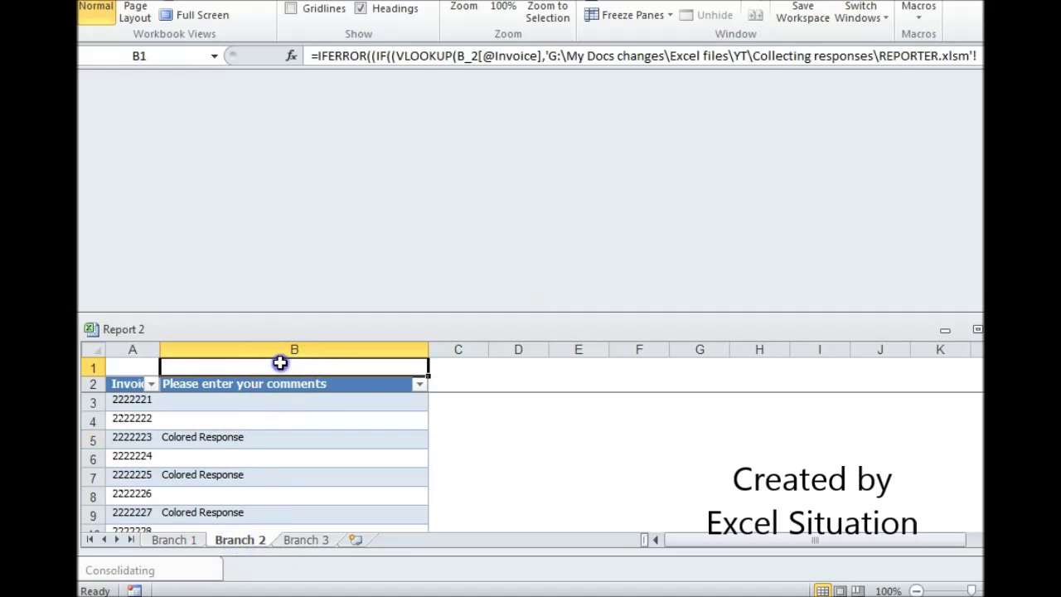
click(294, 539)
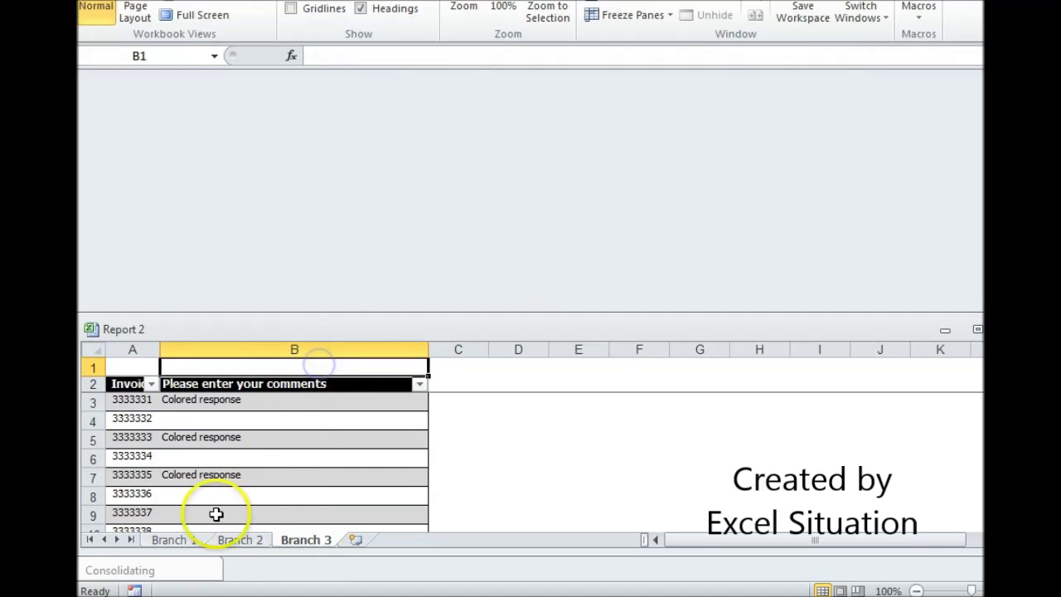
click(184, 539)
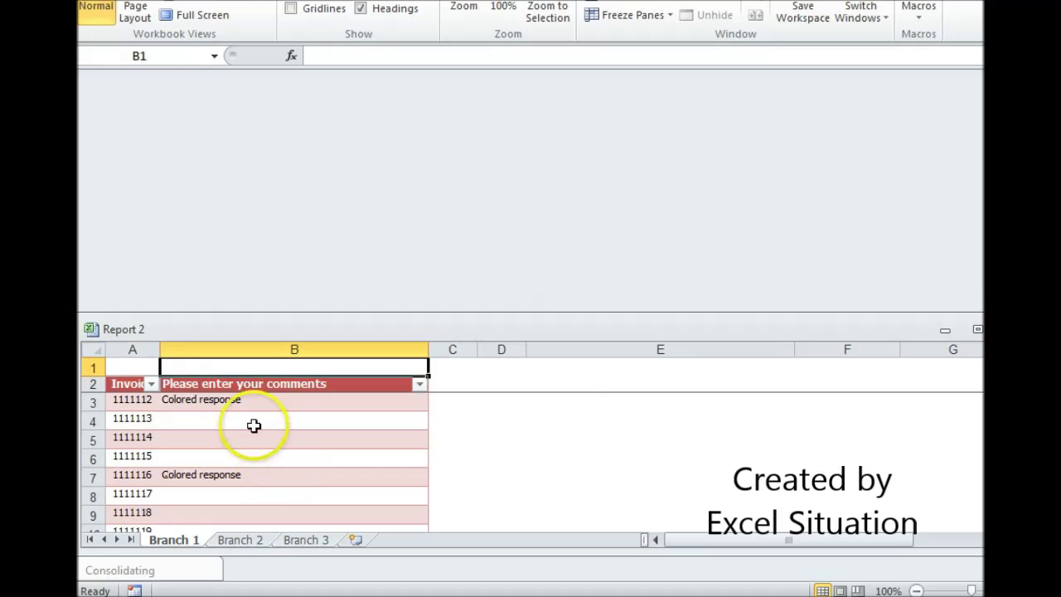
- Enter "new" as the comment in cells B4, B5 and B6 of Report 2's Branch 1 sheet
click(228, 400)
click(222, 472)
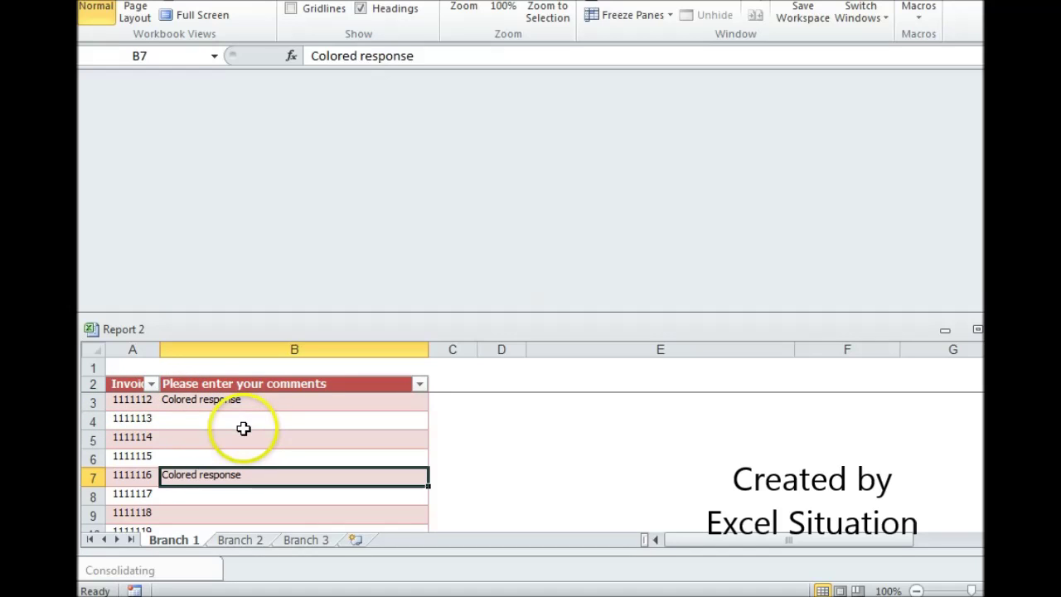
click(214, 399)
click(143, 402)
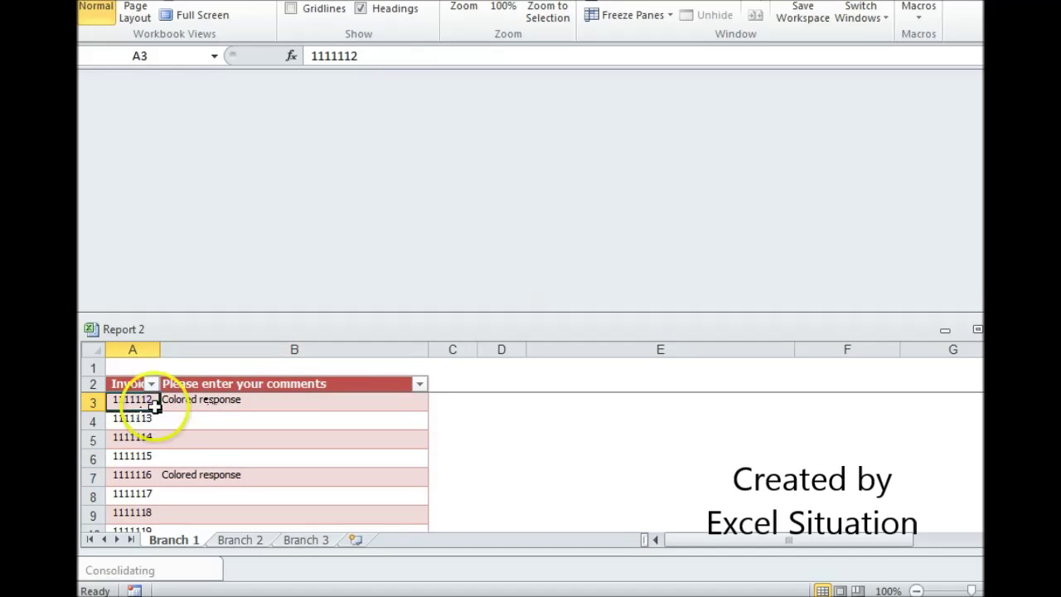
click(197, 402)
click(191, 419)
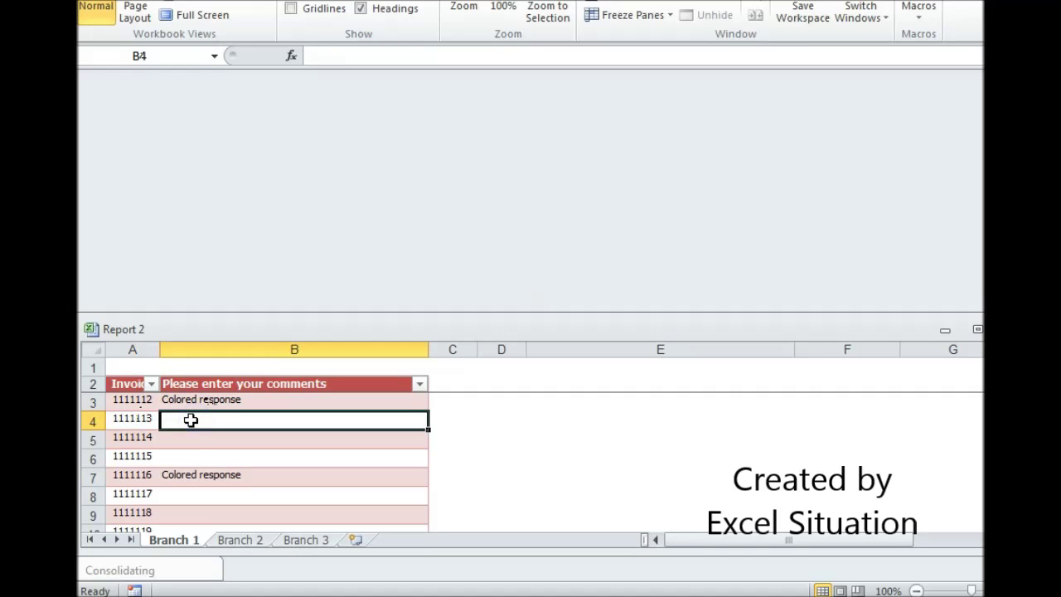
text(new)
key(Return)
text(new)
key(Return)
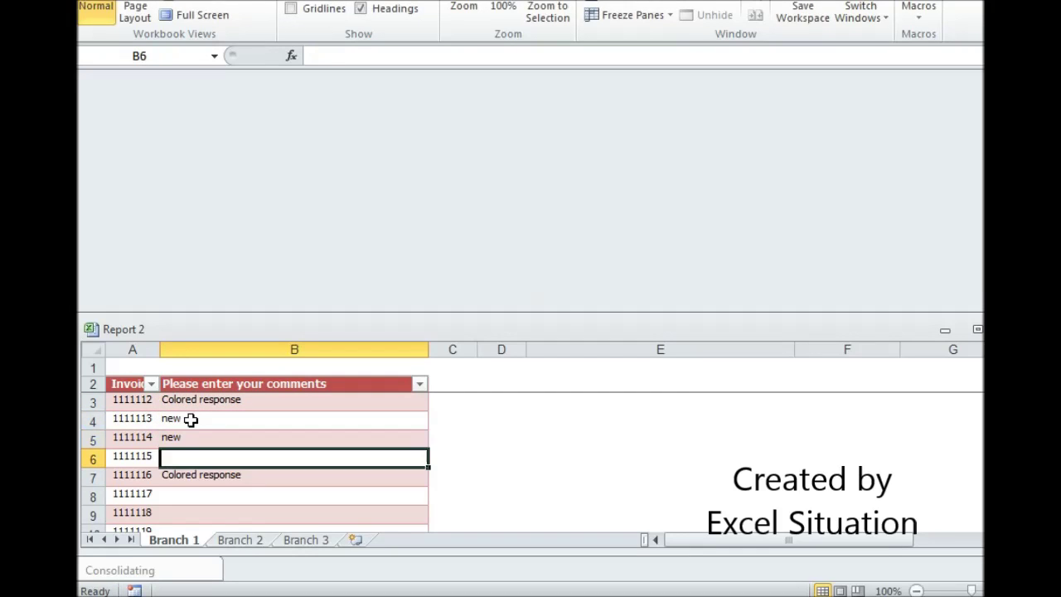
text(new)
key(Return)
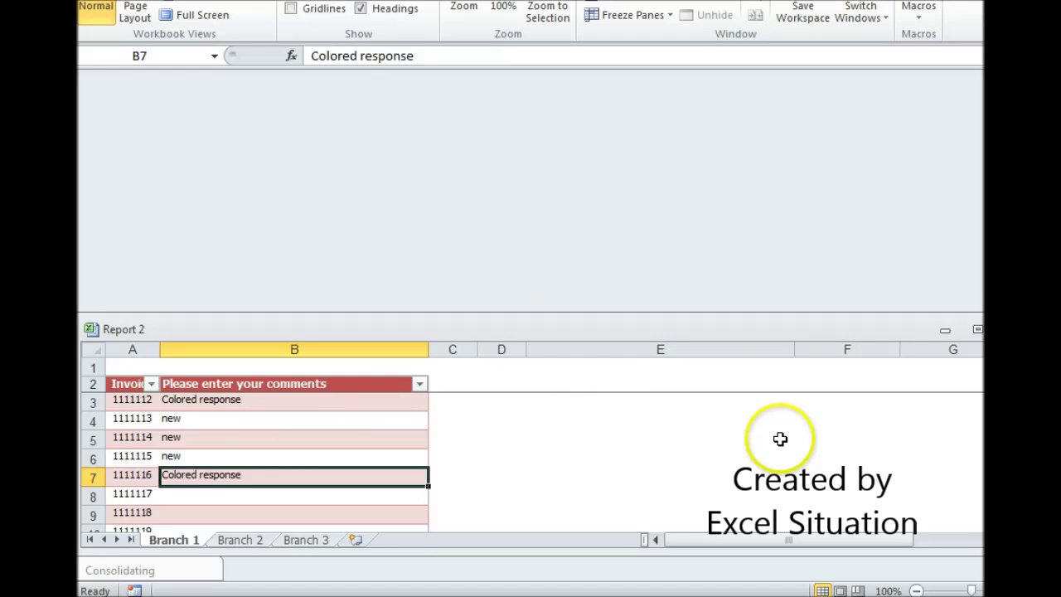
- Close Report 2 without saving its changes and switch to the Consolidating workbook
key(ctrl+w)
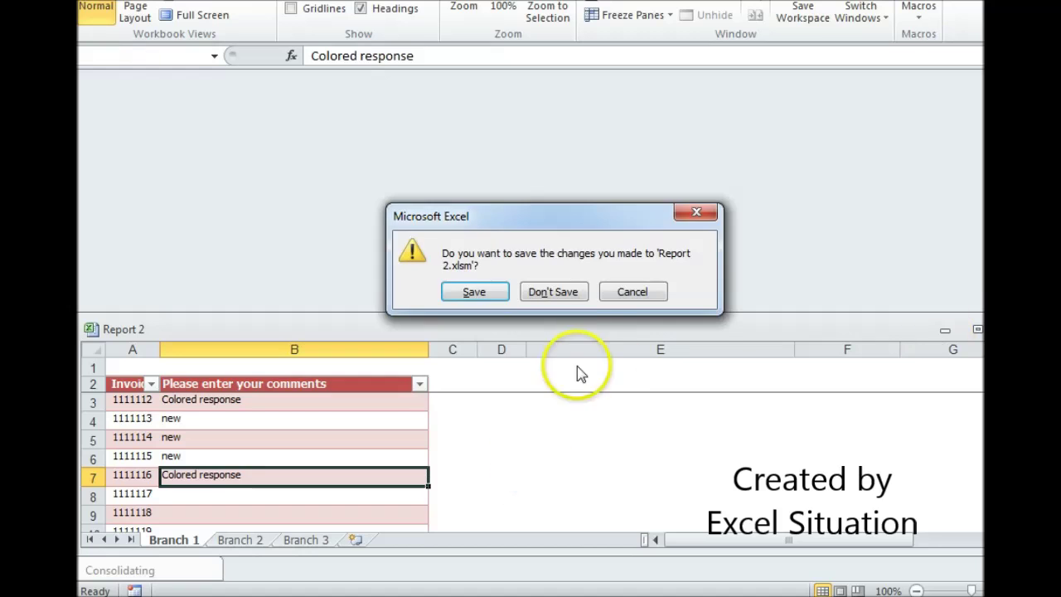
click(552, 291)
click(167, 571)
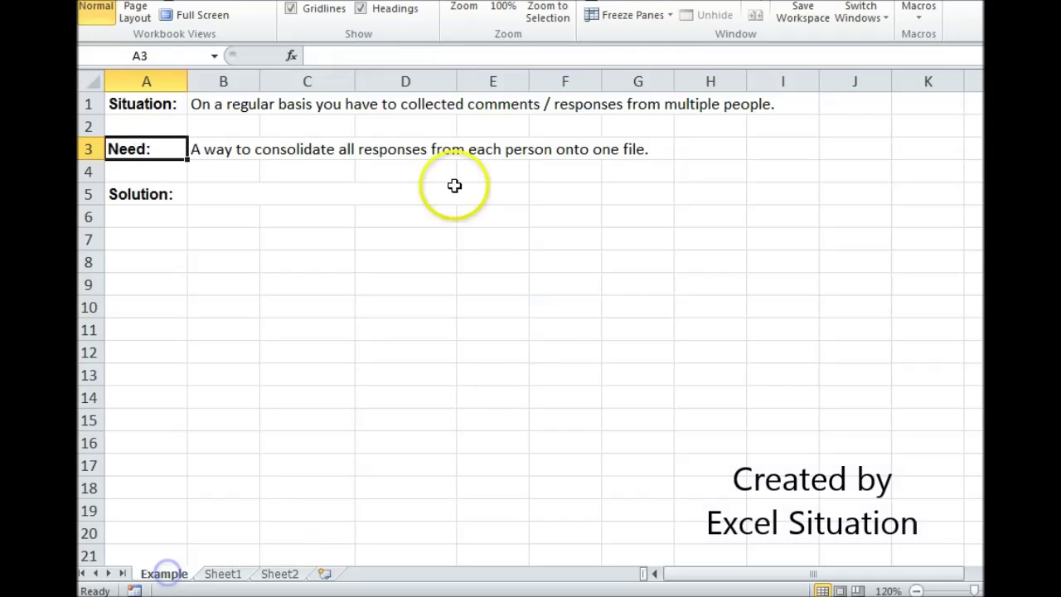
- Make the hidden solution text in cell B5 of the Example sheet readable by setting its font color to black
drag(198, 192, 207, 217)
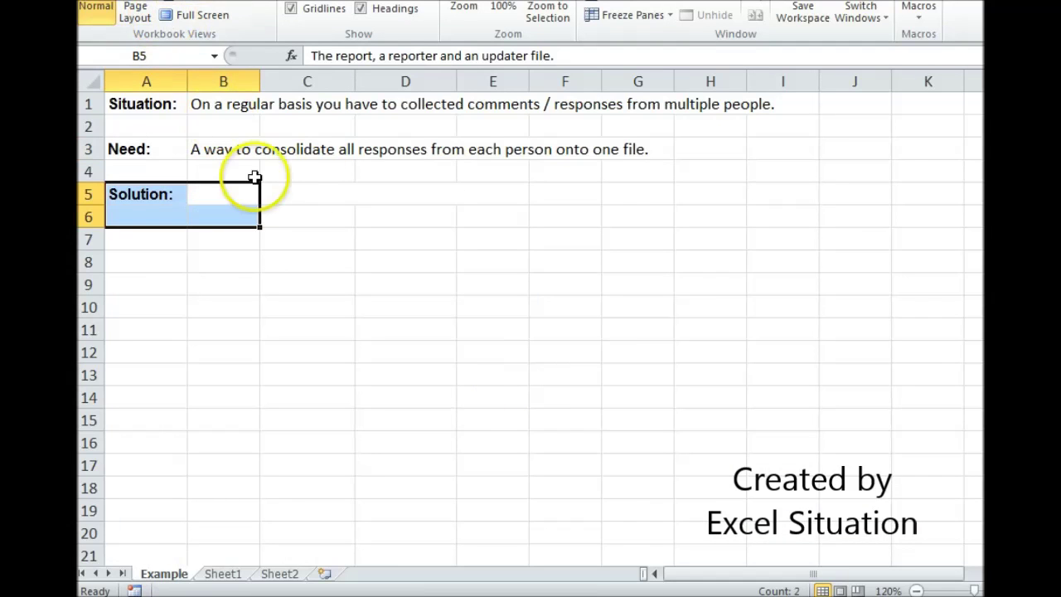
click(226, 195)
click(166, 2)
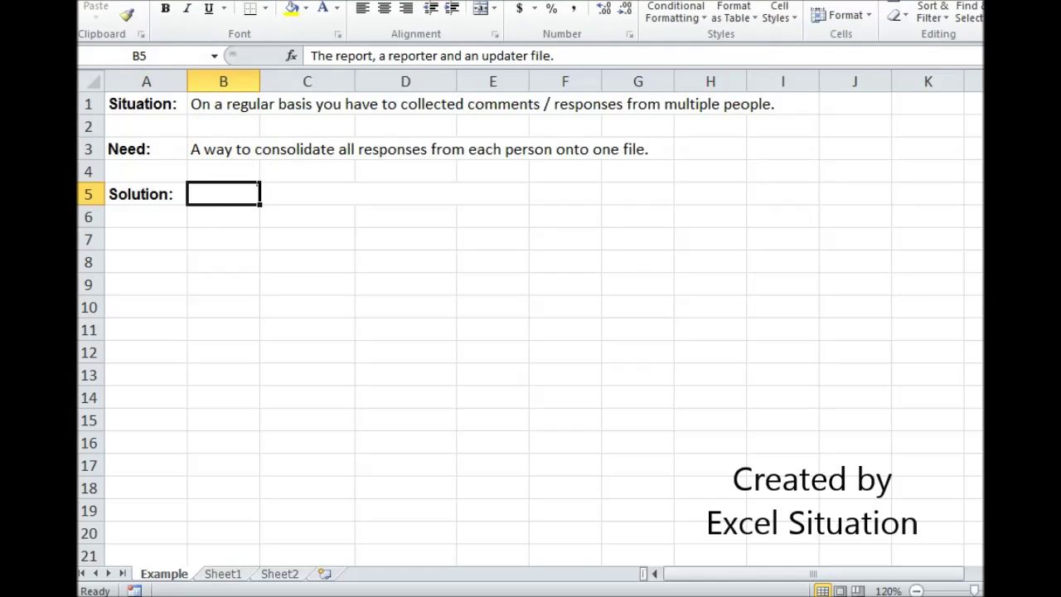
click(337, 8)
click(332, 32)
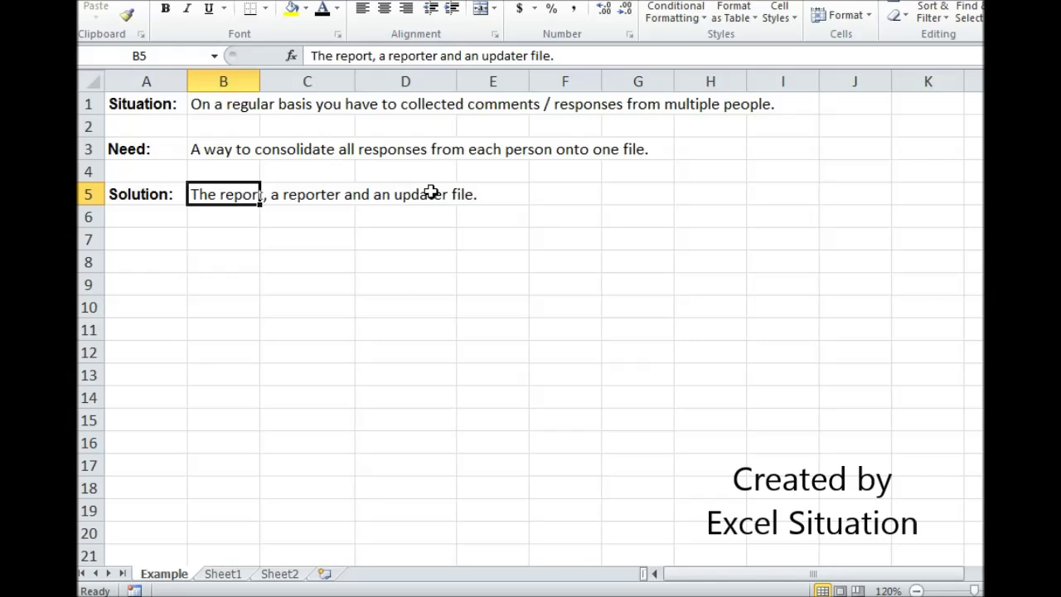
click(161, 150)
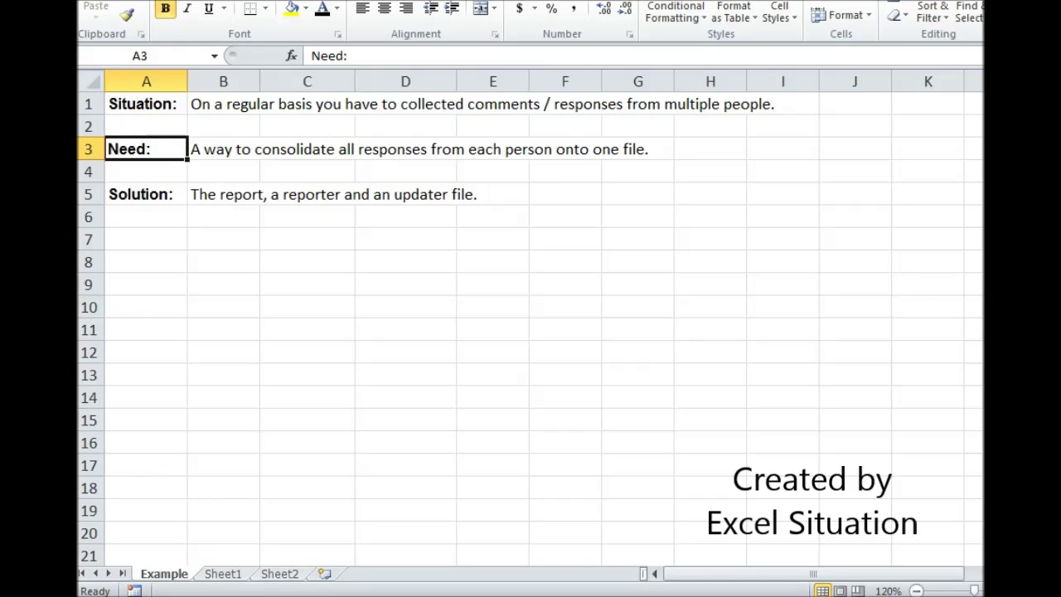